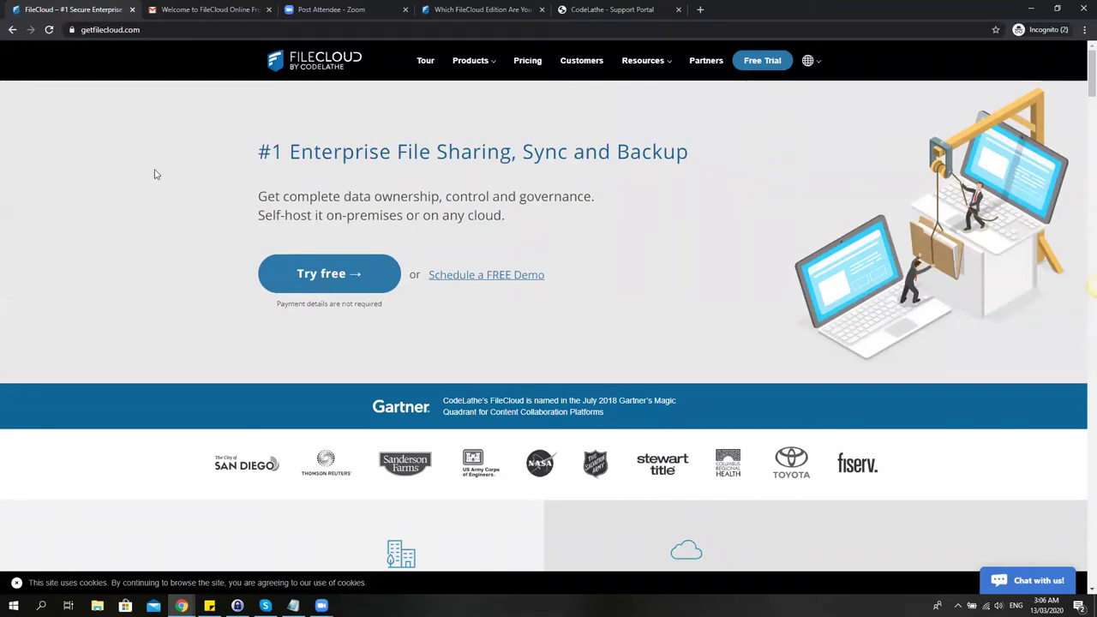
Open the FileCloud Online edition's free trial sign-up form from the FileCloud website.
click(143, 30)
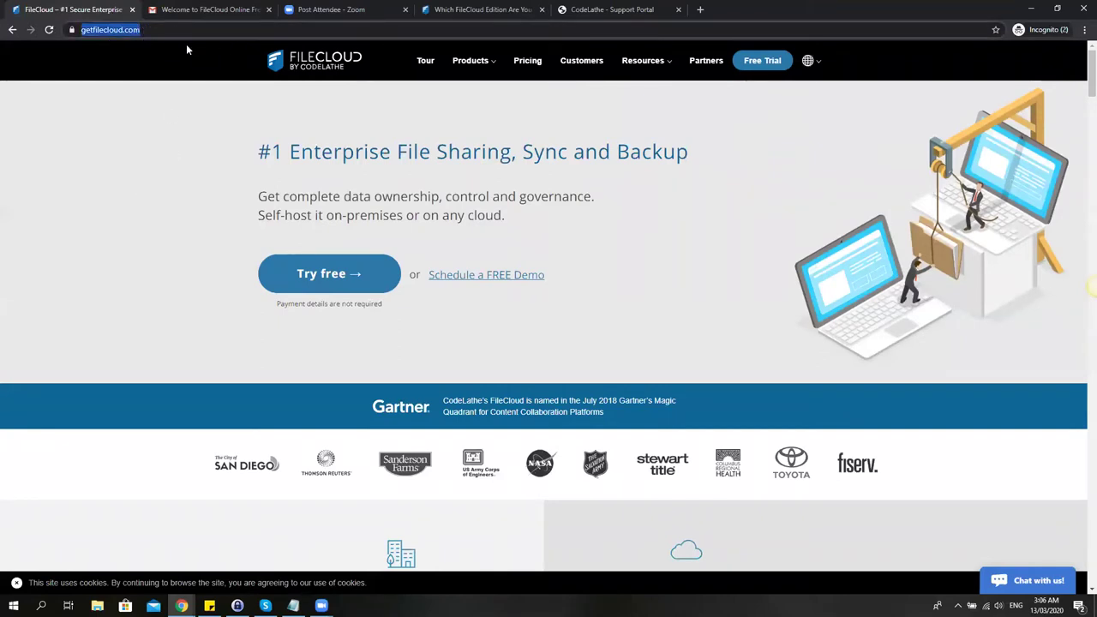
click(175, 30)
drag(186, 30, 111, 32)
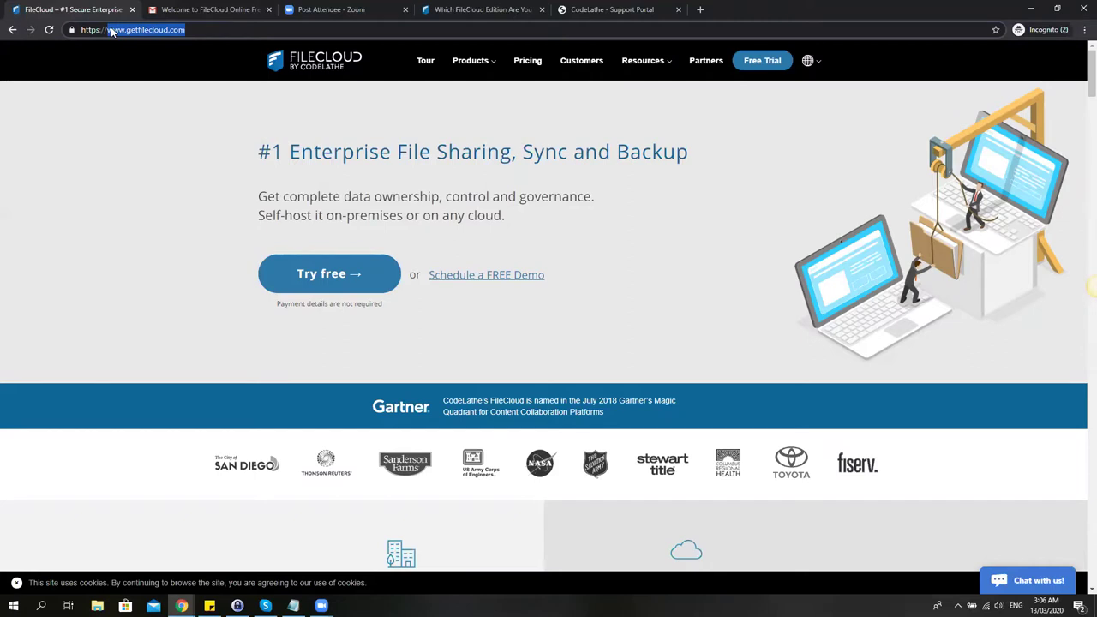
scroll(469, 210, down, 4)
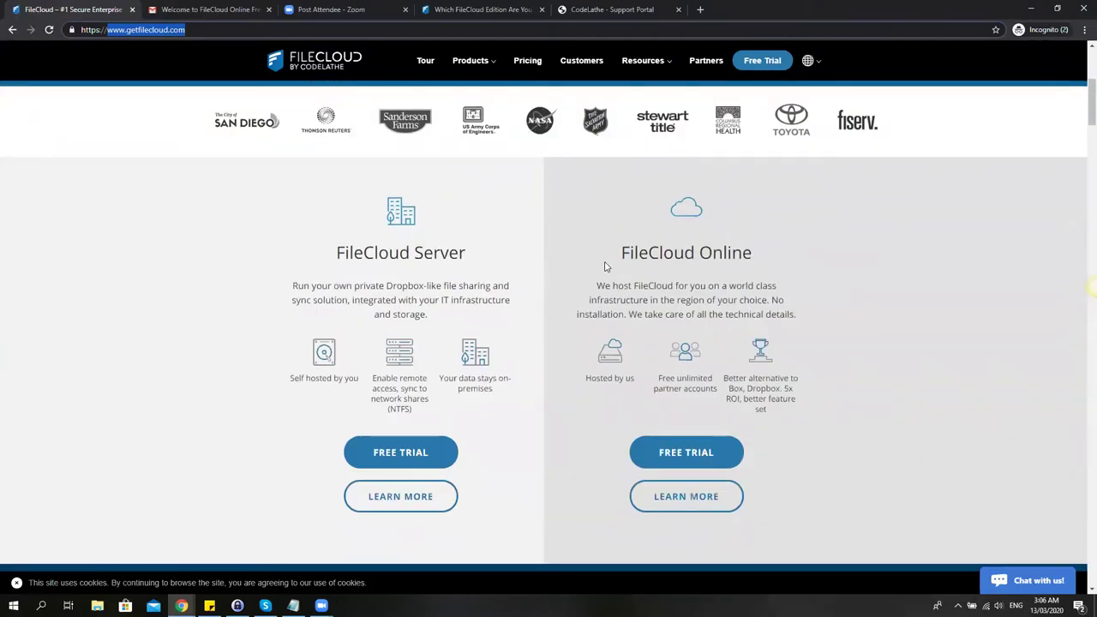
click(707, 458)
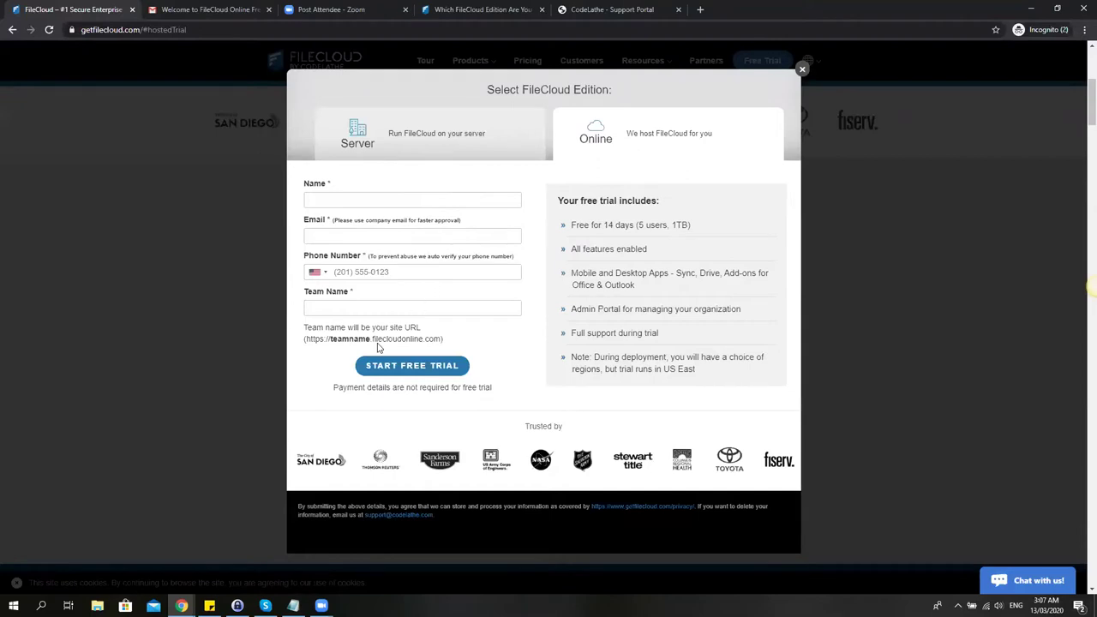
drag(330, 339, 442, 340)
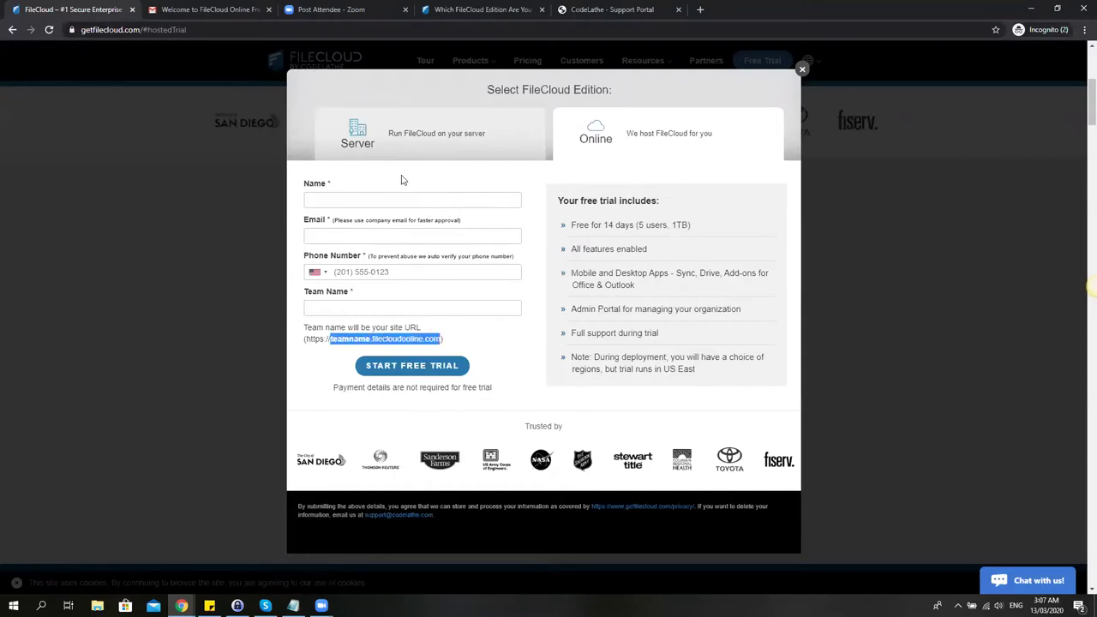
click(412, 202)
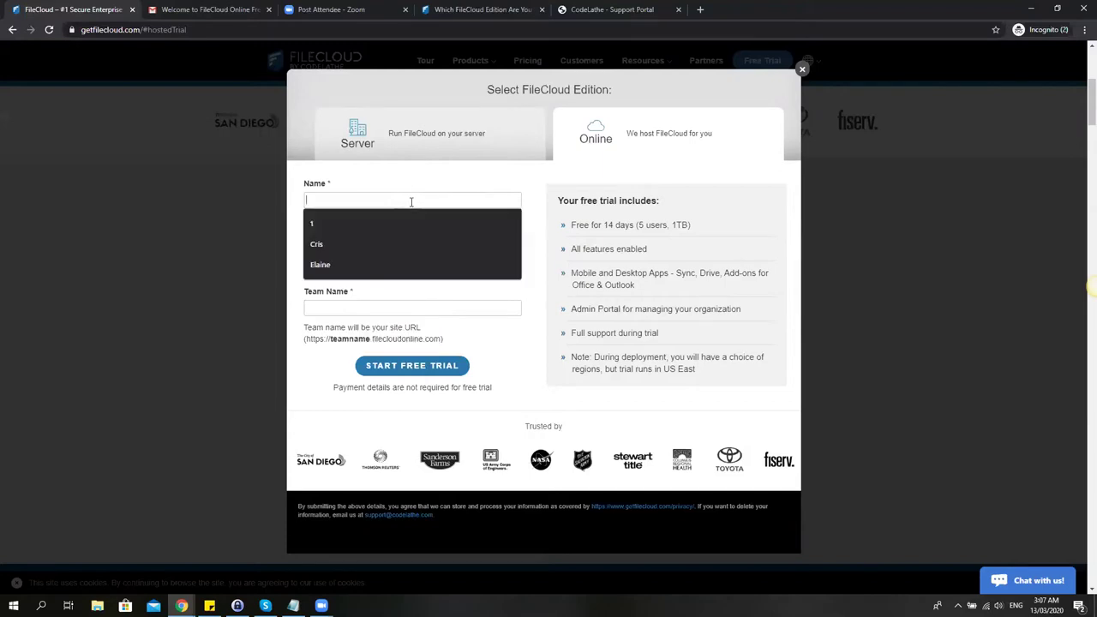
text(Mae)
key(BackSpace)
key(BackSpace)
key(BackSpace)
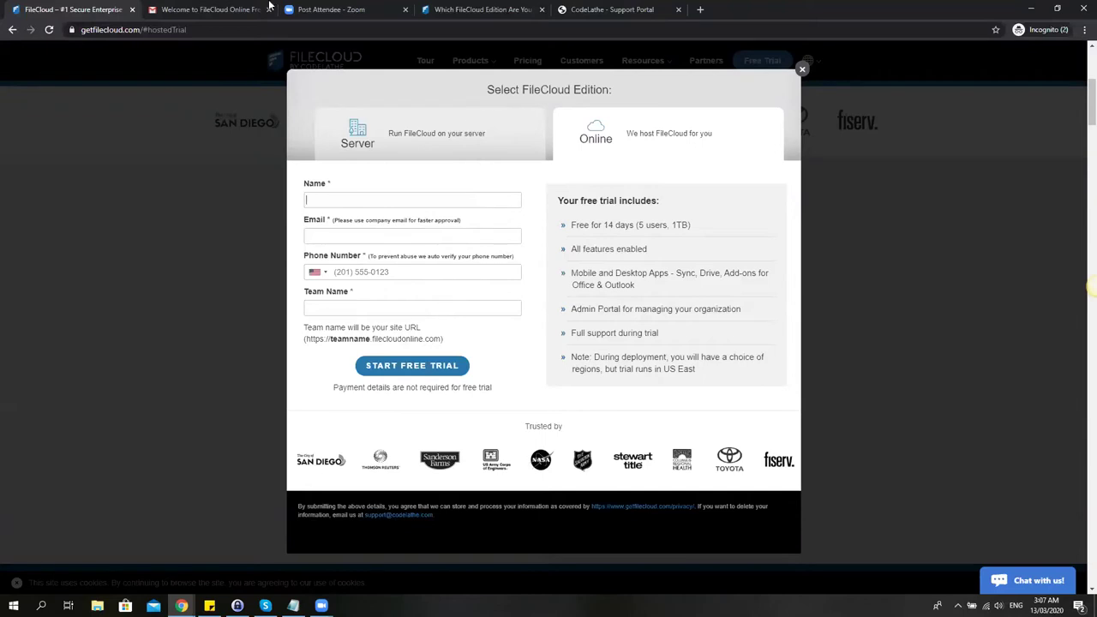
Highlight the administrator portal link in the FileCloud Online welcome email in Gmail.
click(210, 9)
scroll(697, 412, up, 1)
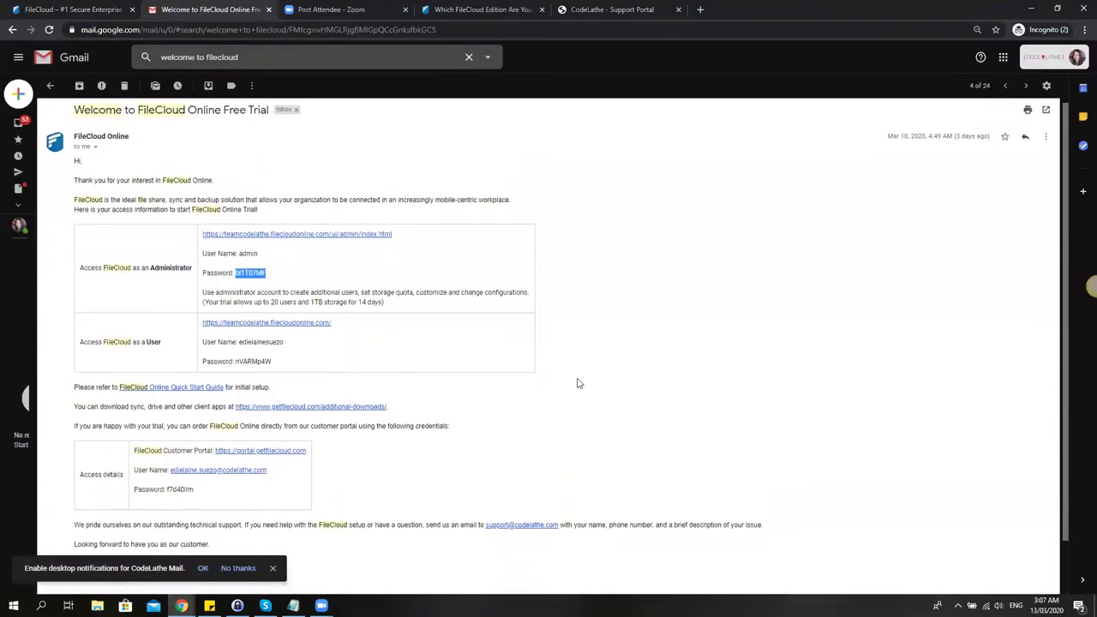
click(605, 372)
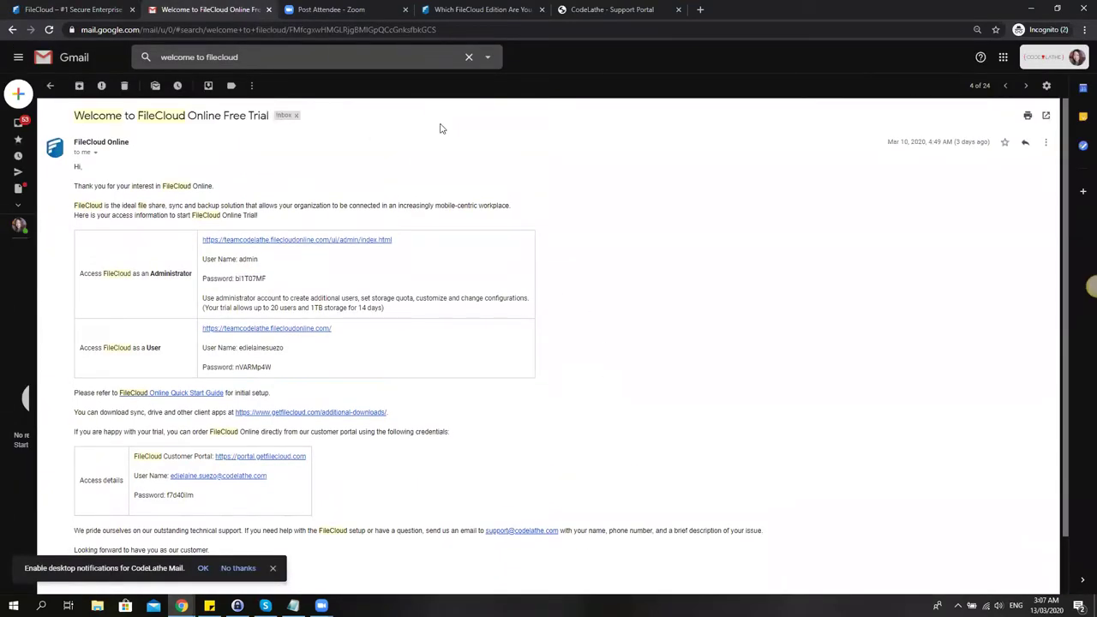
scroll(441, 129, down, 1)
scroll(444, 130, up, 1)
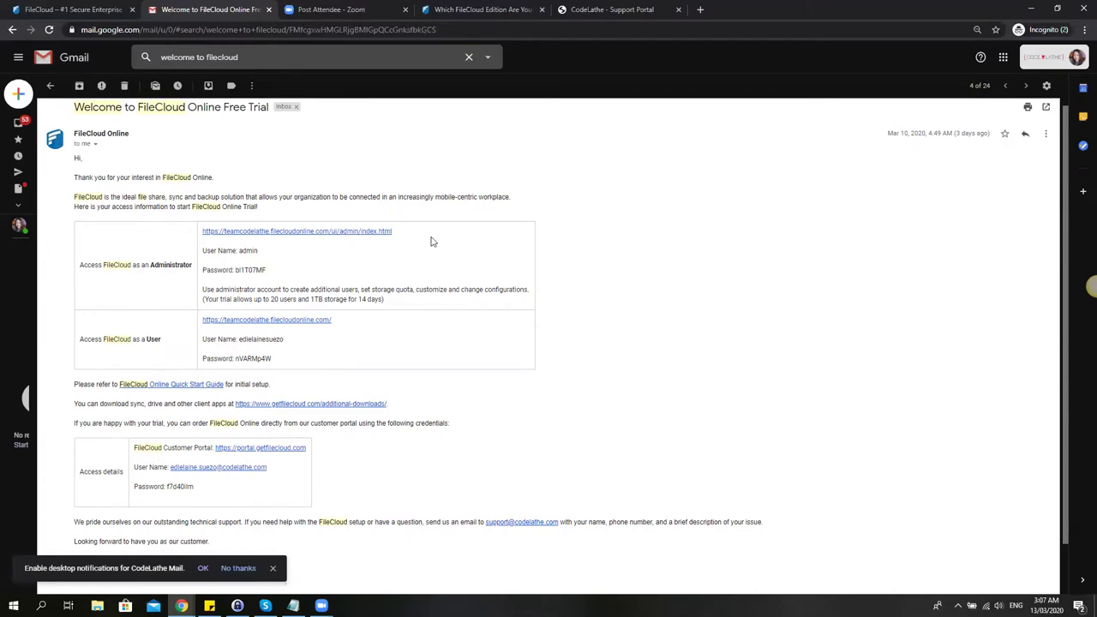
drag(431, 238, 200, 238)
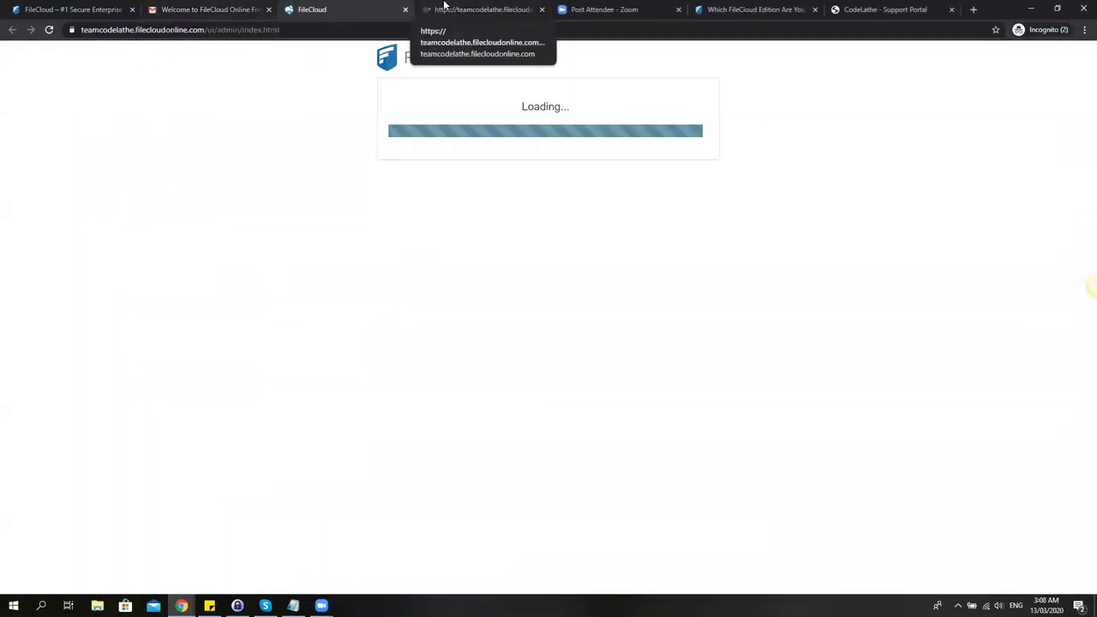
Sign in to the Admin Portal as admin with the password copied from the welcome email.
click(212, 9)
double_click(264, 270)
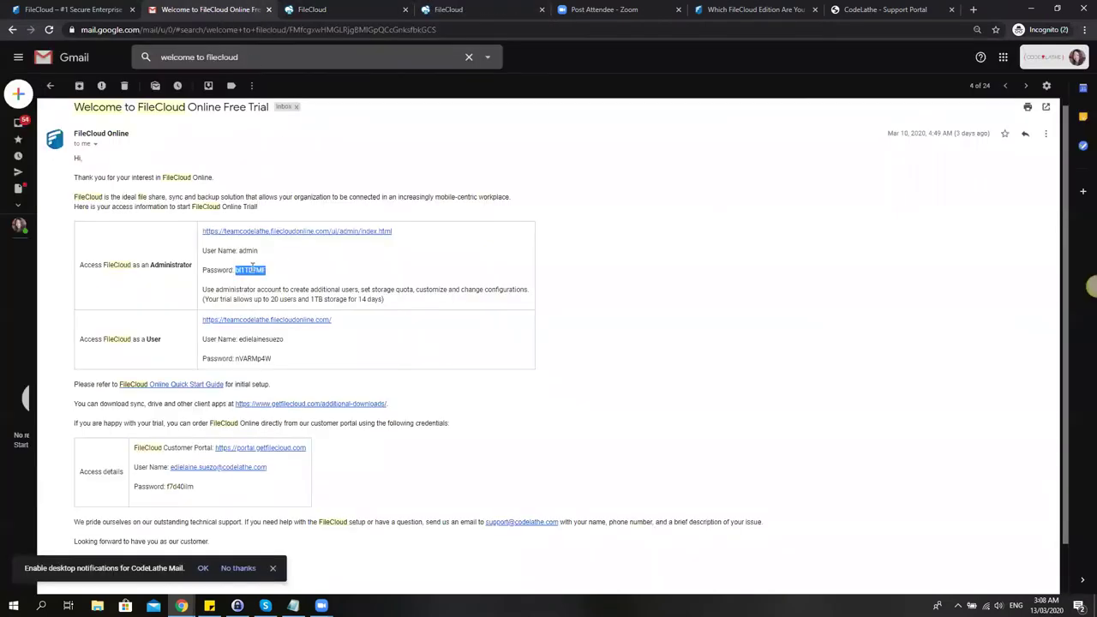
click(368, 6)
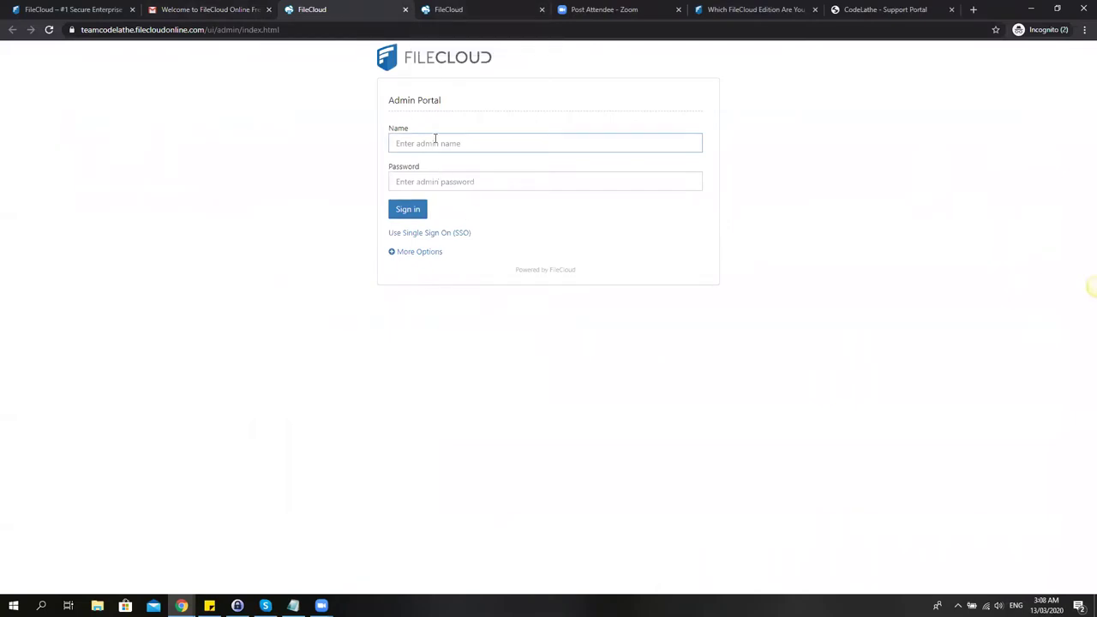
text(admin)
key(Tab)
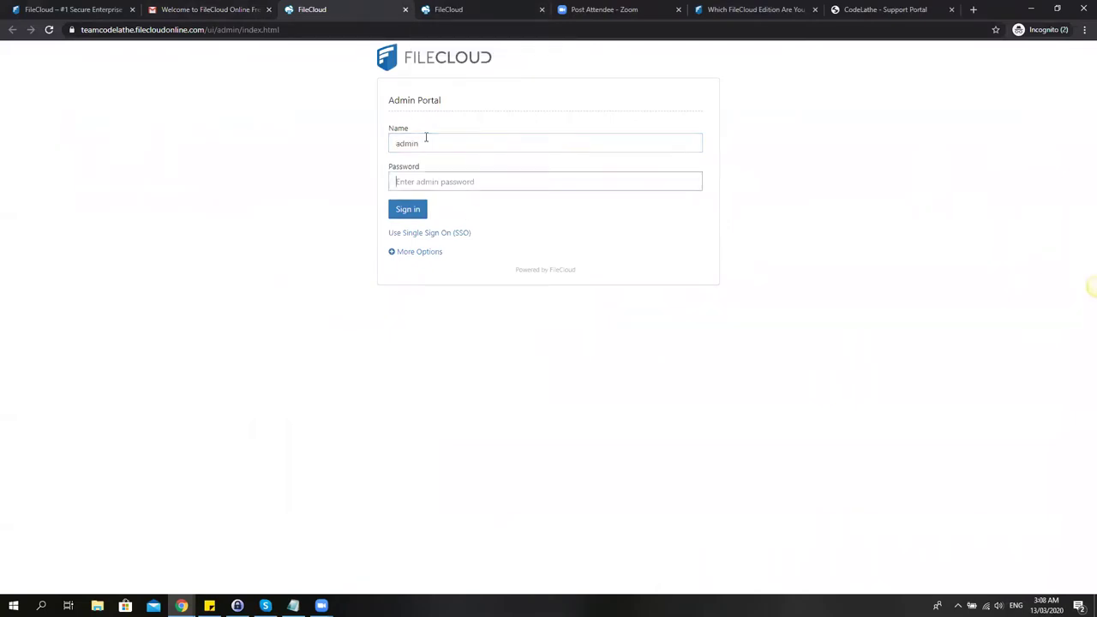
key(ctrl+v)
click(401, 213)
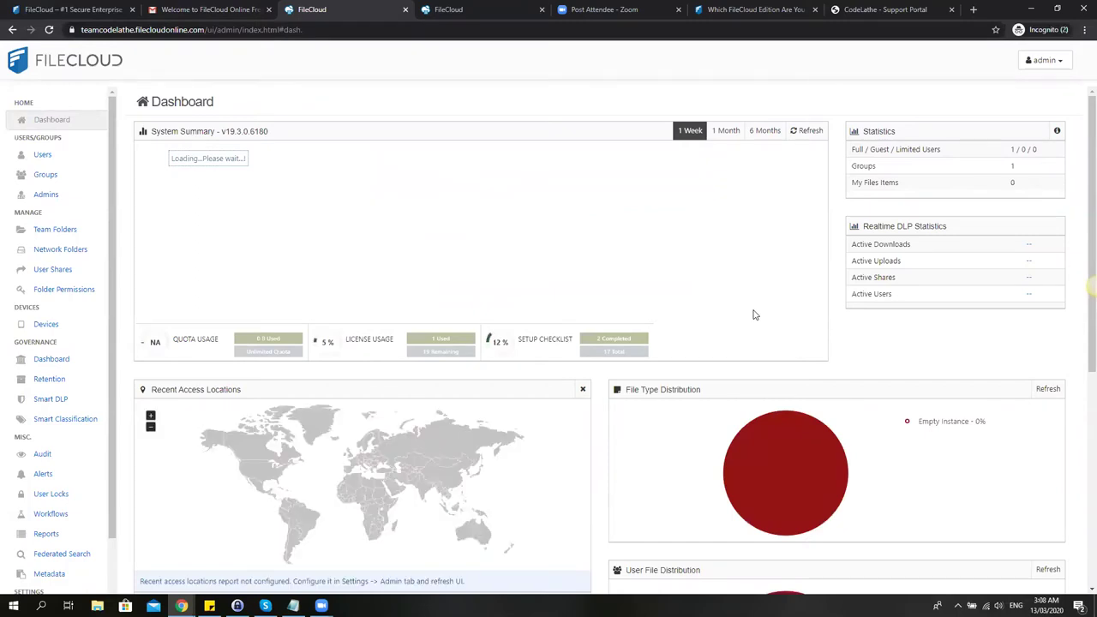
scroll(753, 315, down, 1)
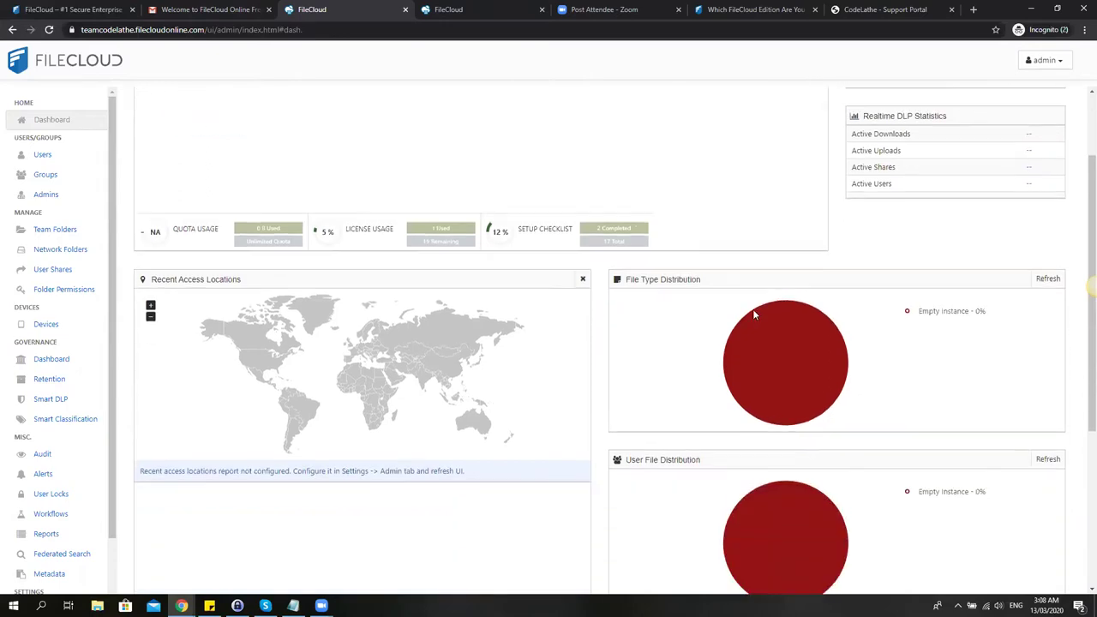
scroll(753, 315, down, 2)
scroll(753, 315, up, 4)
scroll(752, 315, down, 1)
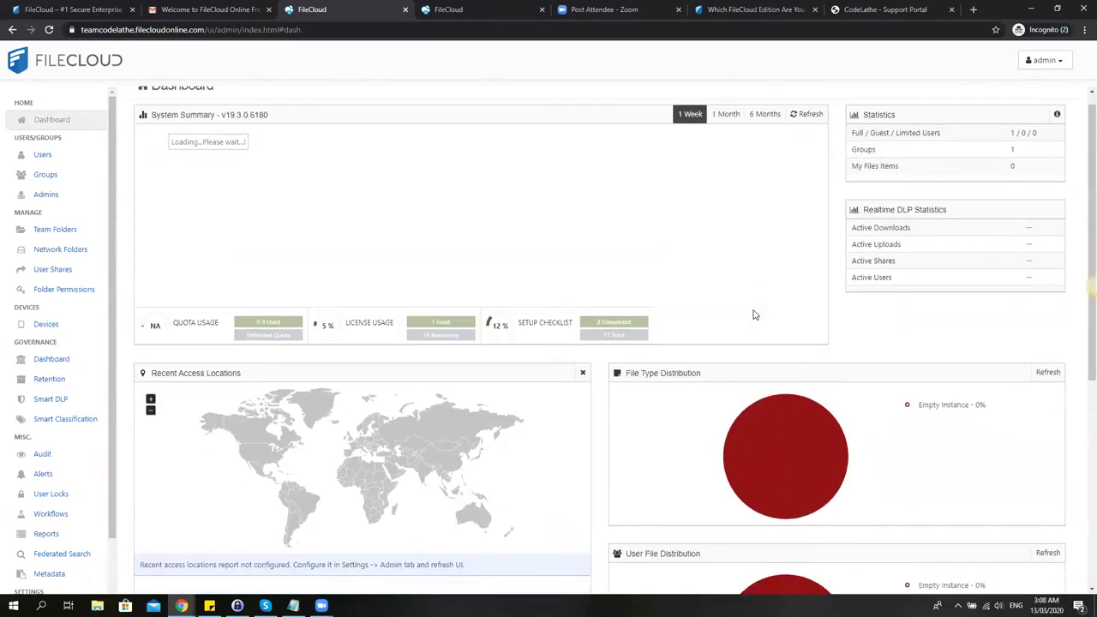
scroll(753, 314, down, 5)
scroll(753, 314, up, 6)
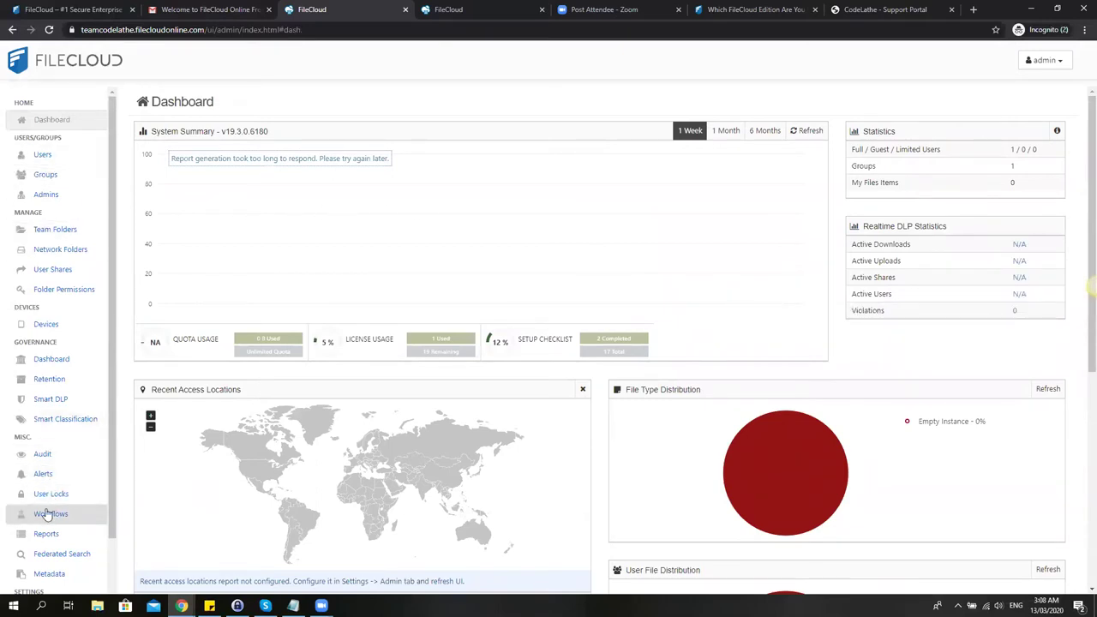
scroll(40, 380, down, 1)
scroll(47, 480, up, 1)
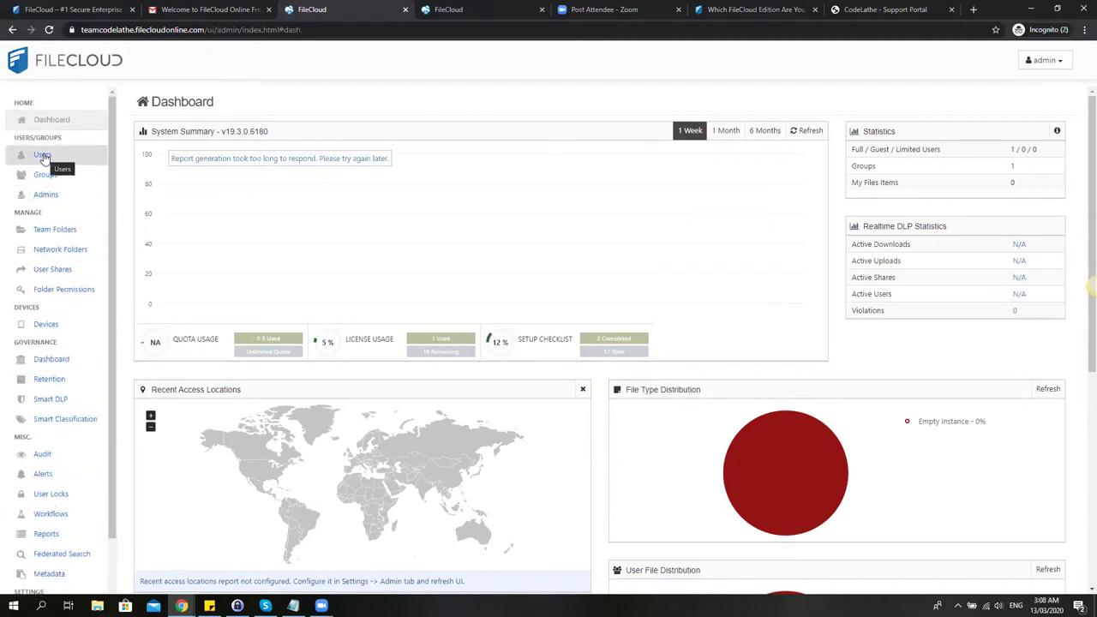
click(43, 158)
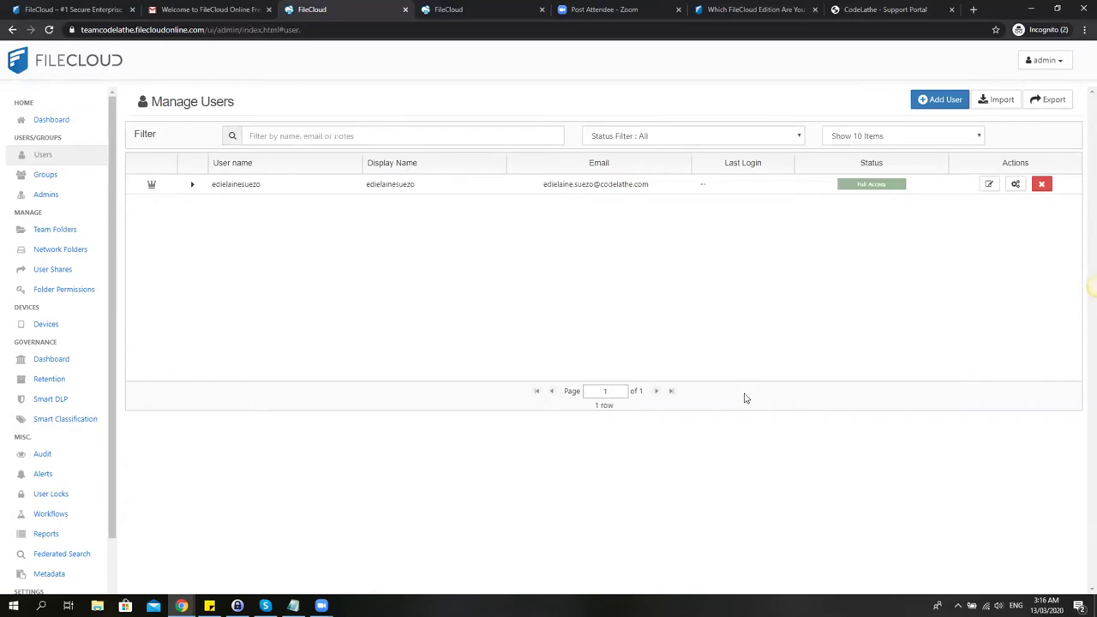
Open the Add User form on the Users page.
click(931, 105)
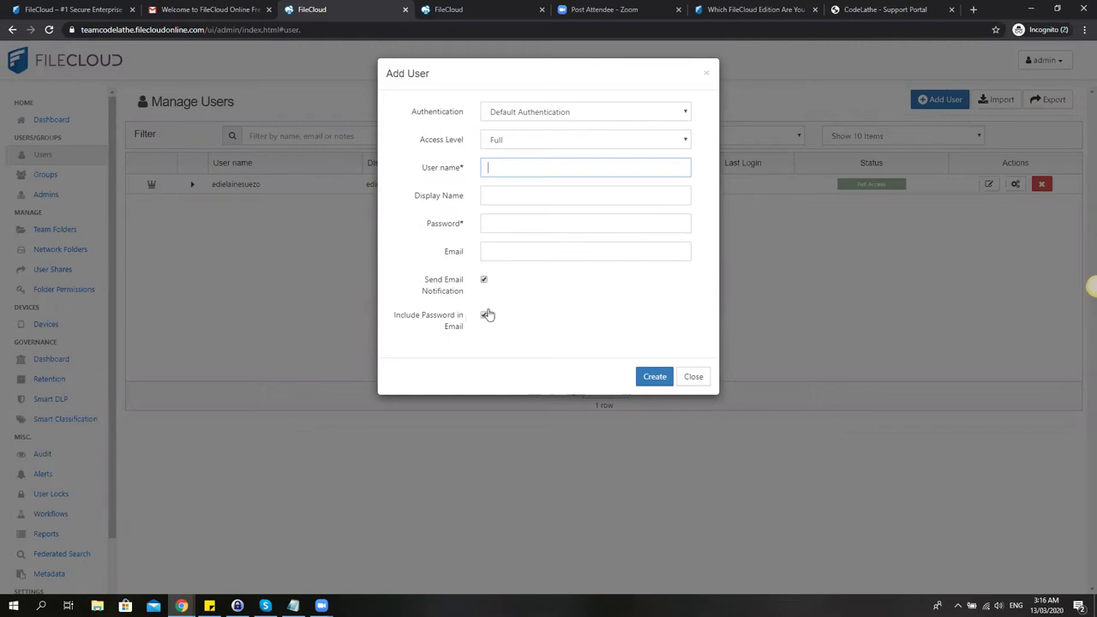
Keep the Full access level and enter the new user's user name and display name.
click(569, 146)
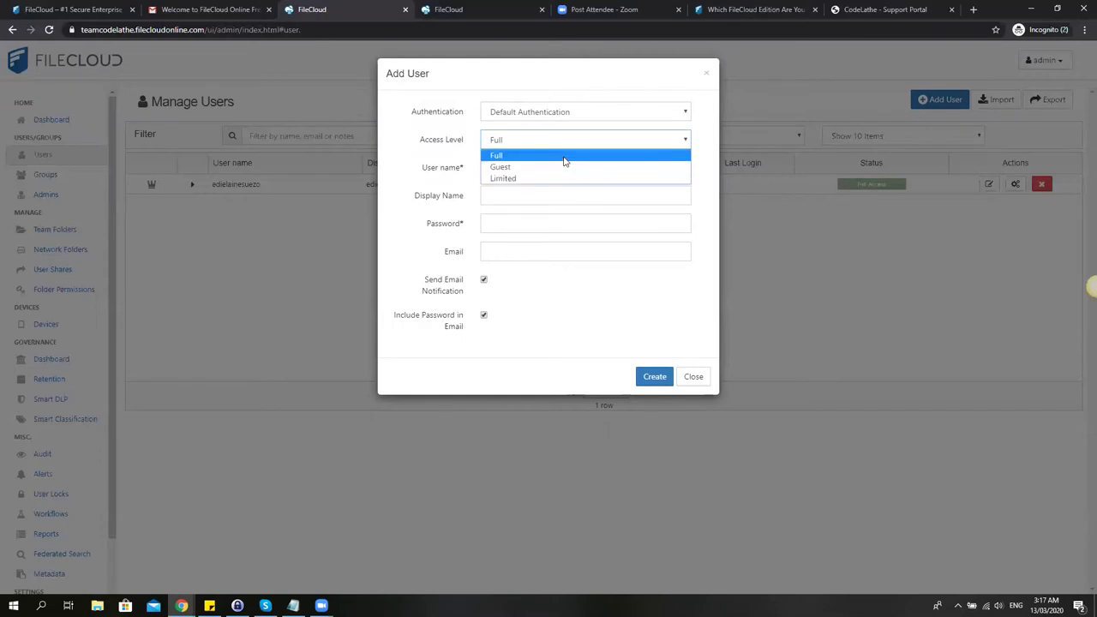
click(565, 156)
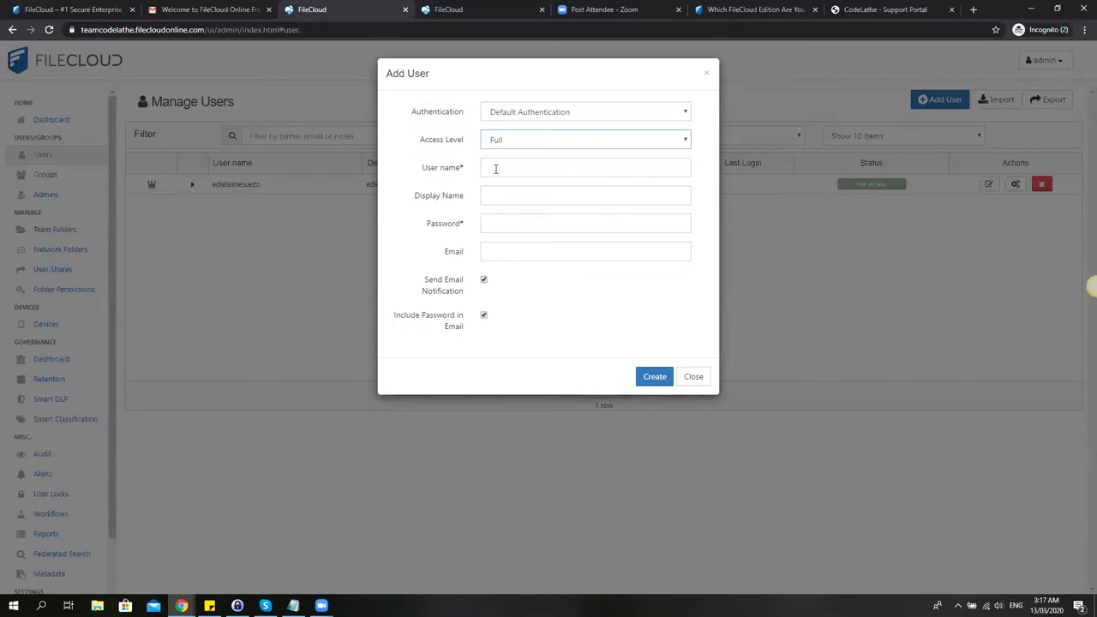
click(496, 169)
text(Mike01)
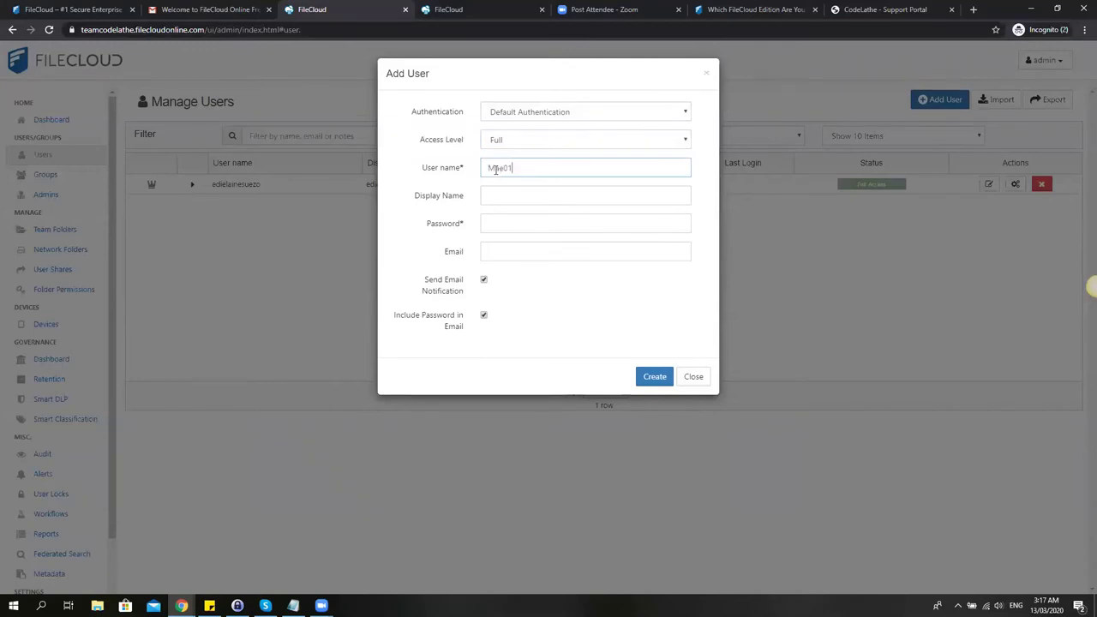
key(Tab)
text(Mae)
key(Tab)
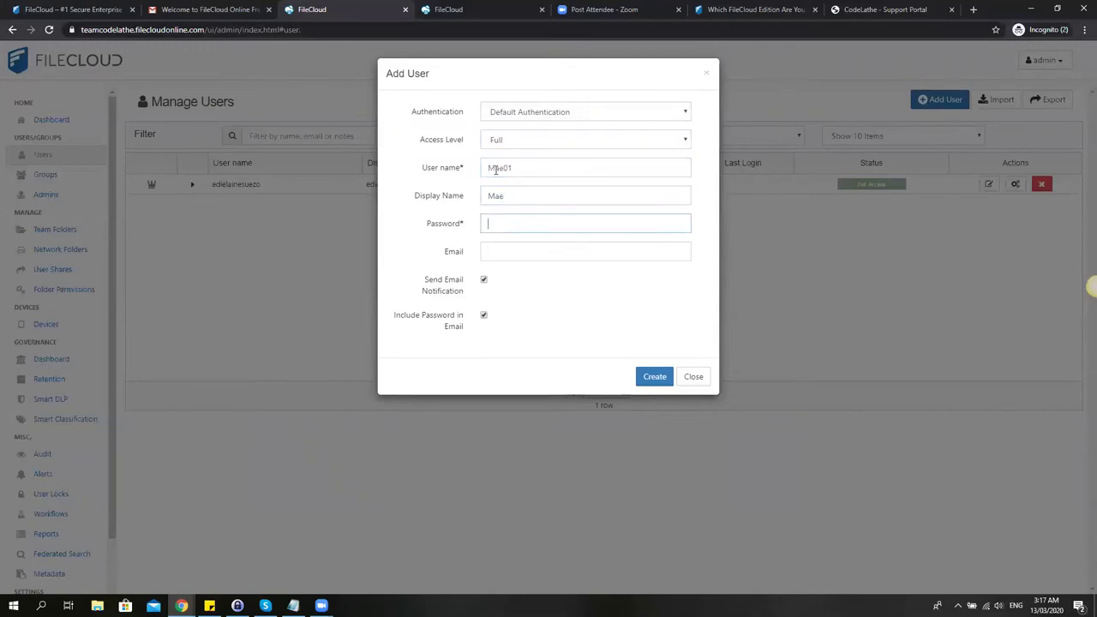
Enter the user's password and e-mail, create the second user, and dismiss the success message.
text(•••••••••)
key(Tab)
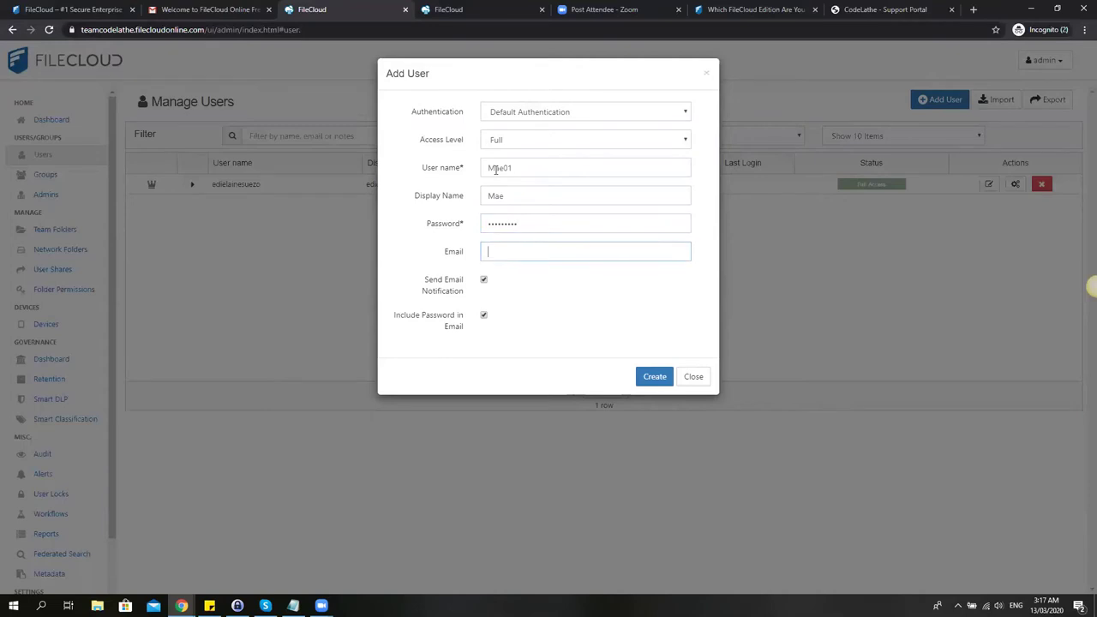
click(667, 379)
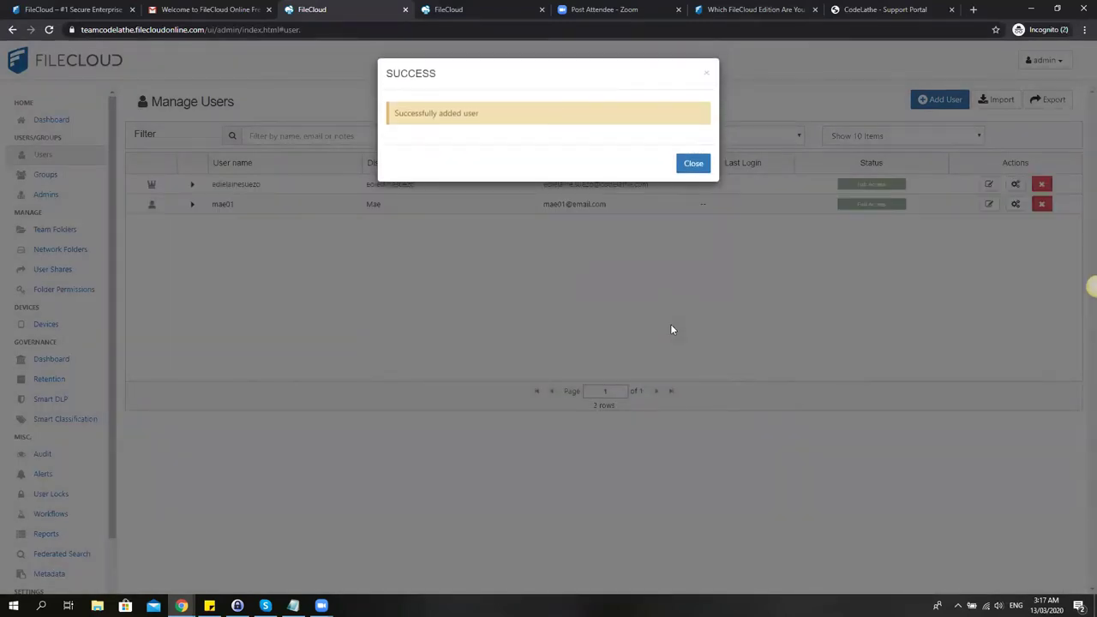
click(691, 163)
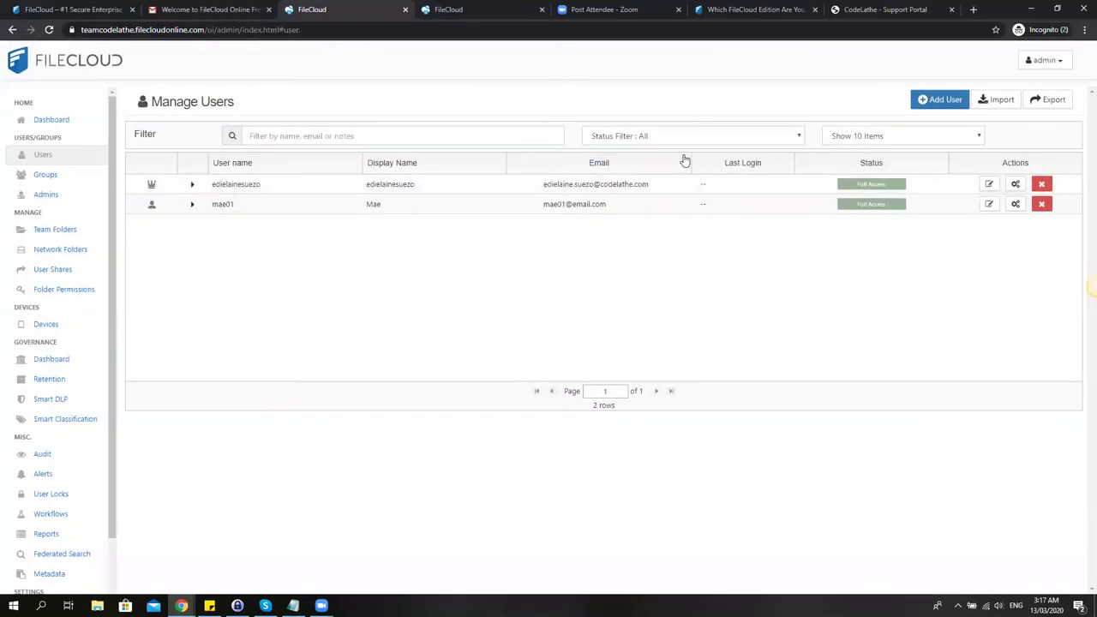
Start a third Full Access user, entering its user name and display name.
click(940, 100)
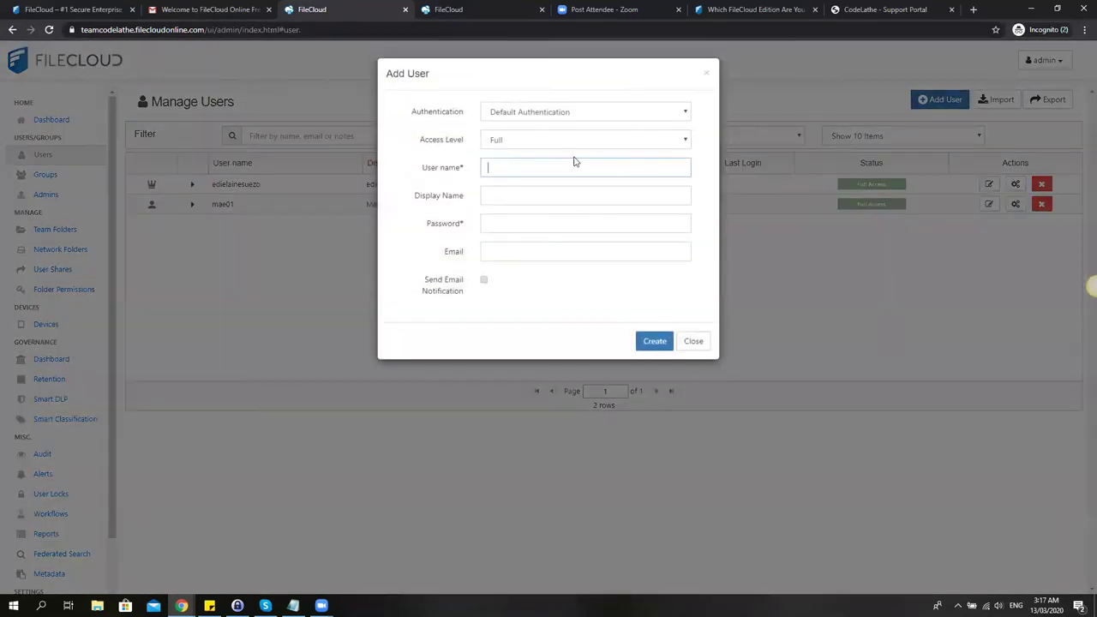
text(J)
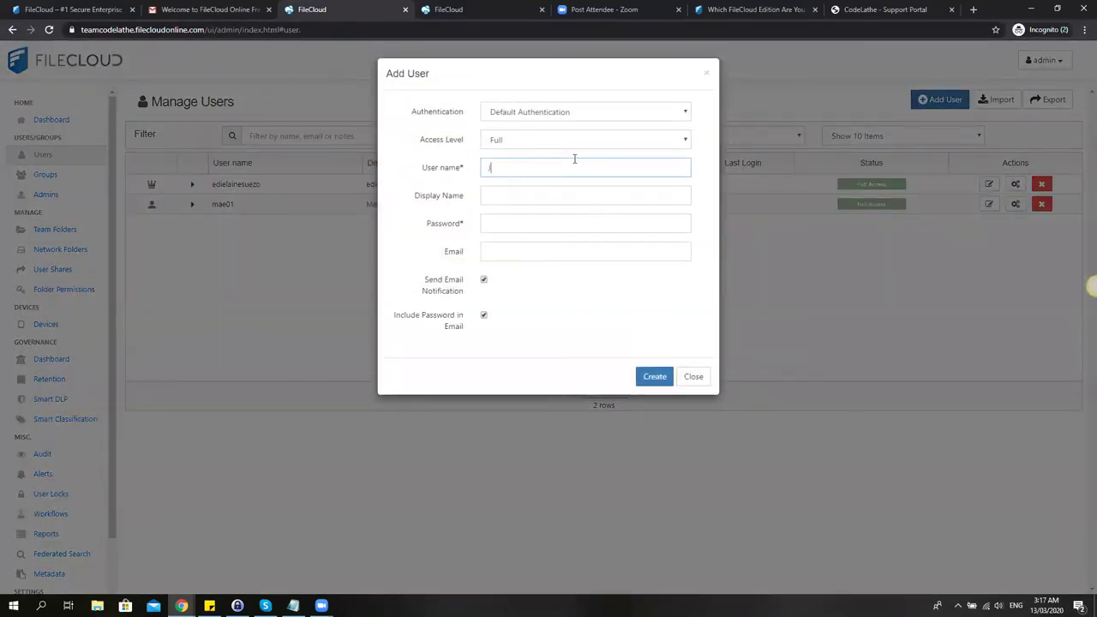
text(ohn01)
key(Tab)
text(John)
key(Tab)
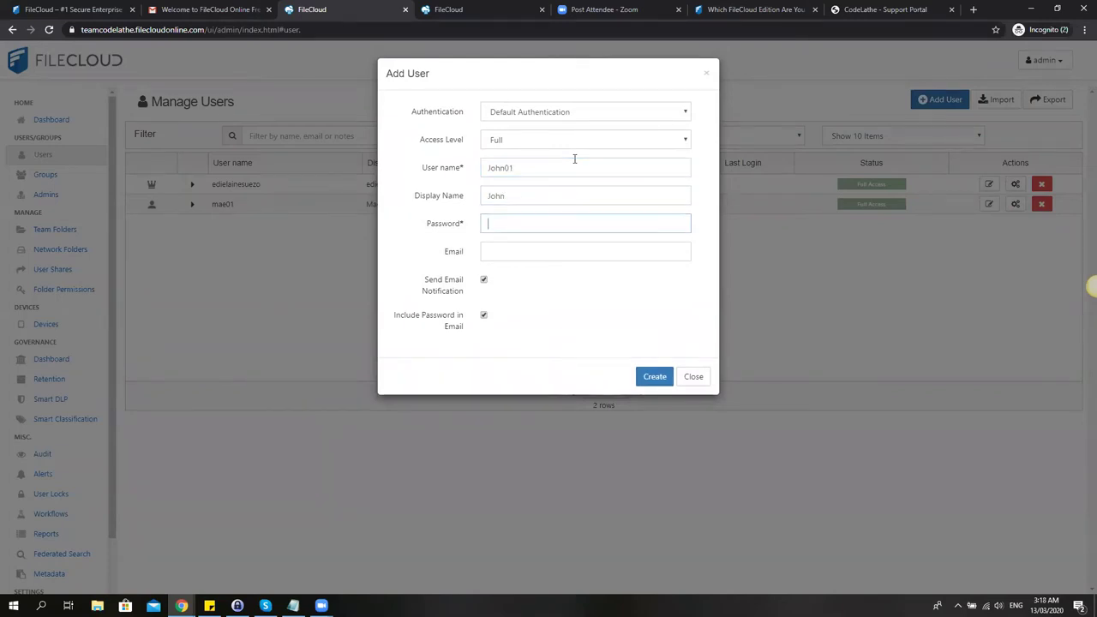
Enter the password and corrected e-mail, create the user, then go to the Settings page.
text(*********)
key(Tab)
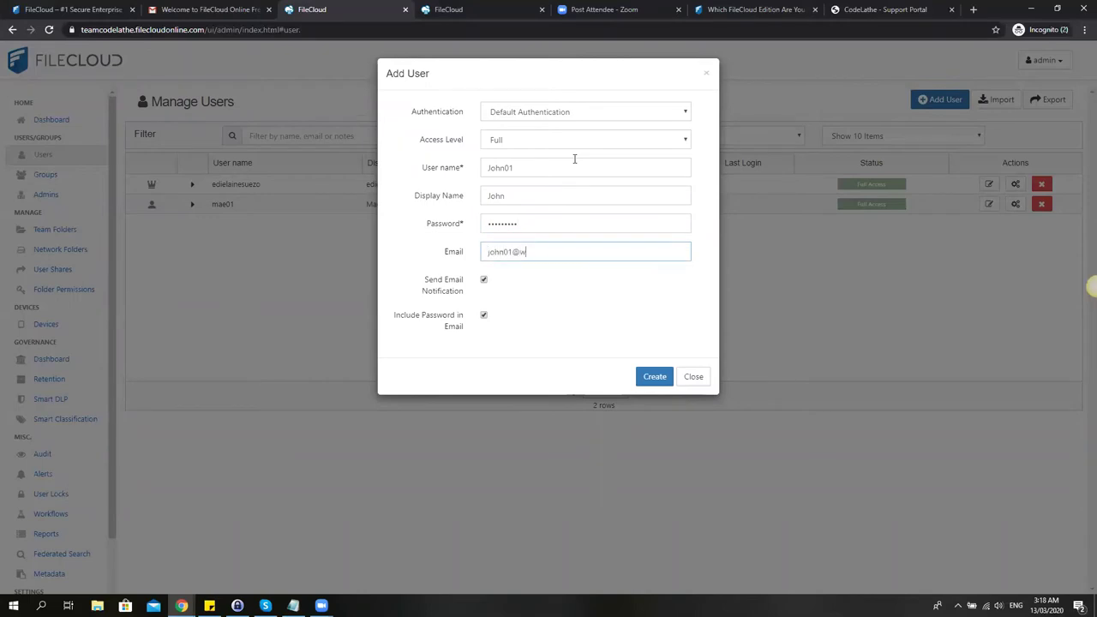
click(658, 375)
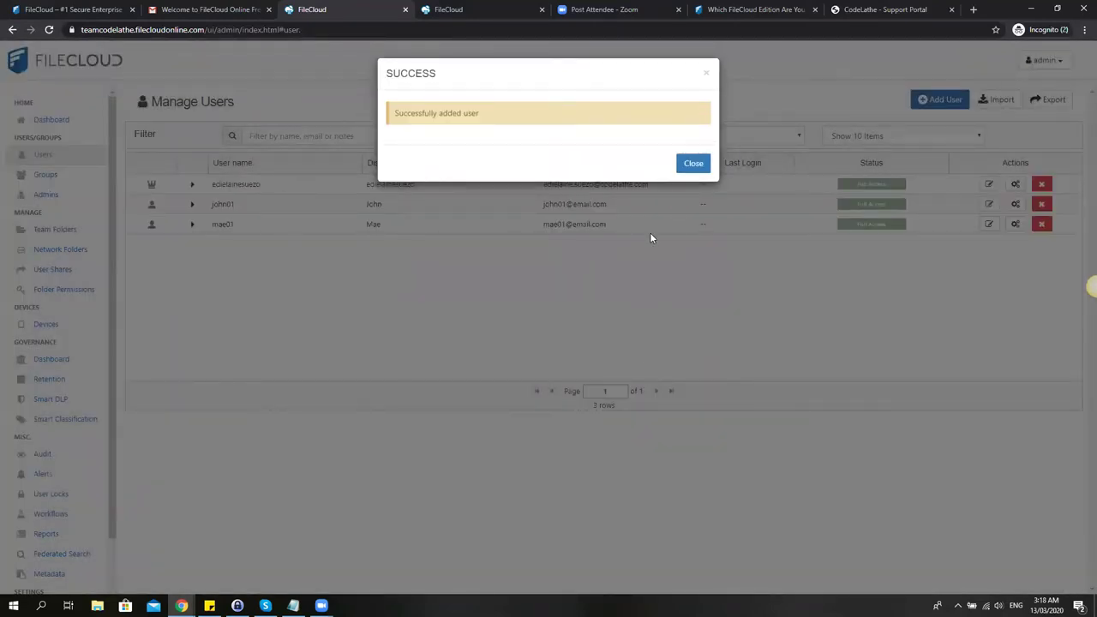
click(693, 163)
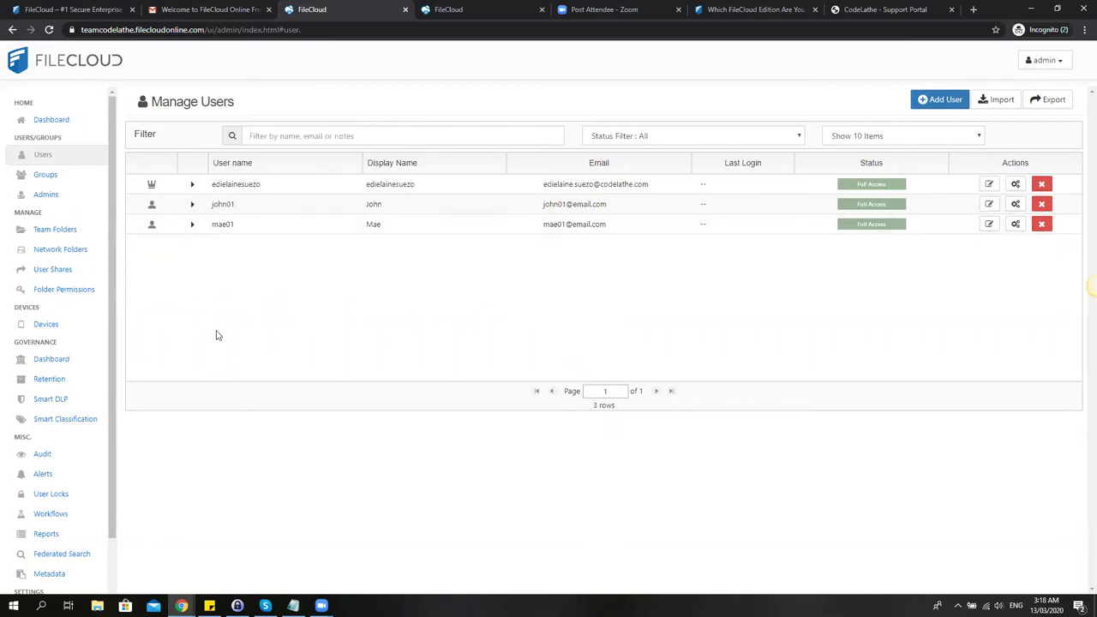
scroll(114, 313, down, 1)
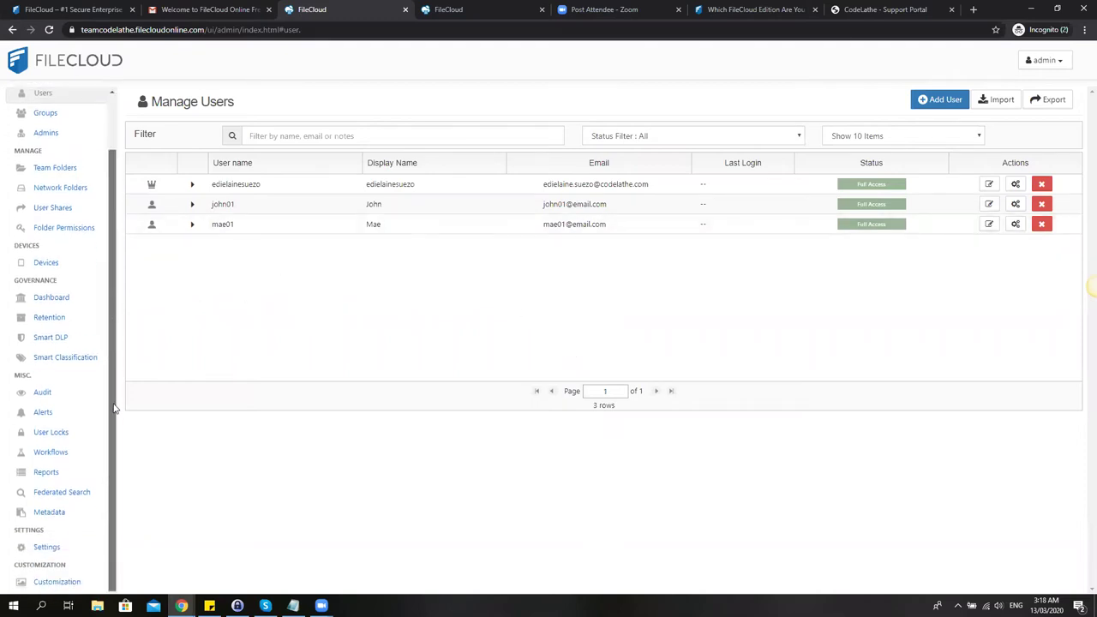
click(42, 548)
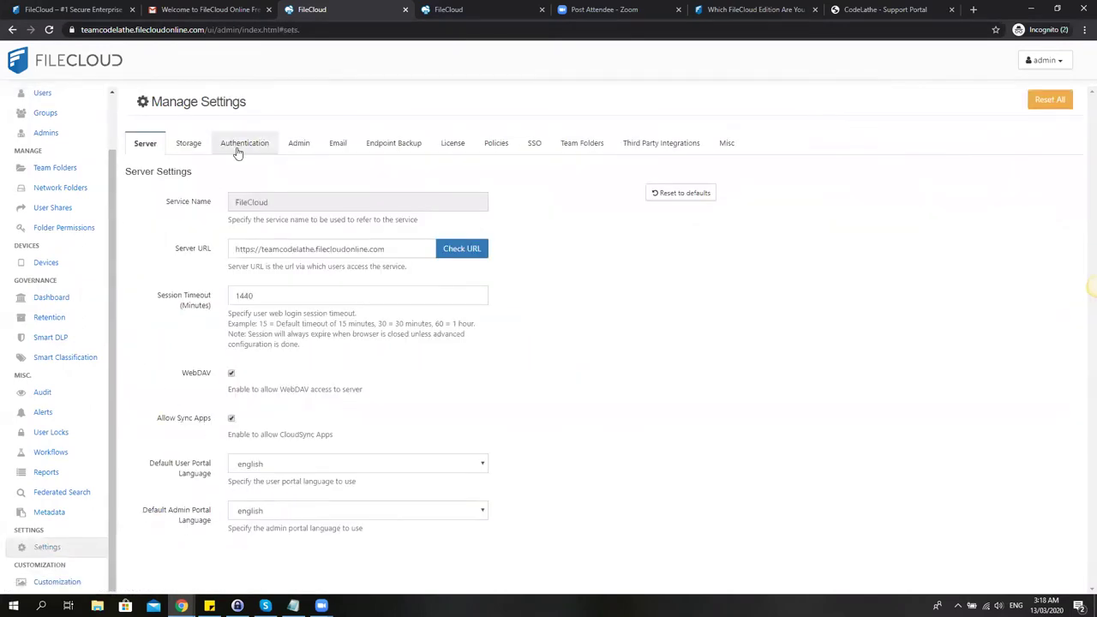
Review the Active Directory fields under Authentication settings, then return to Manage Users.
click(238, 148)
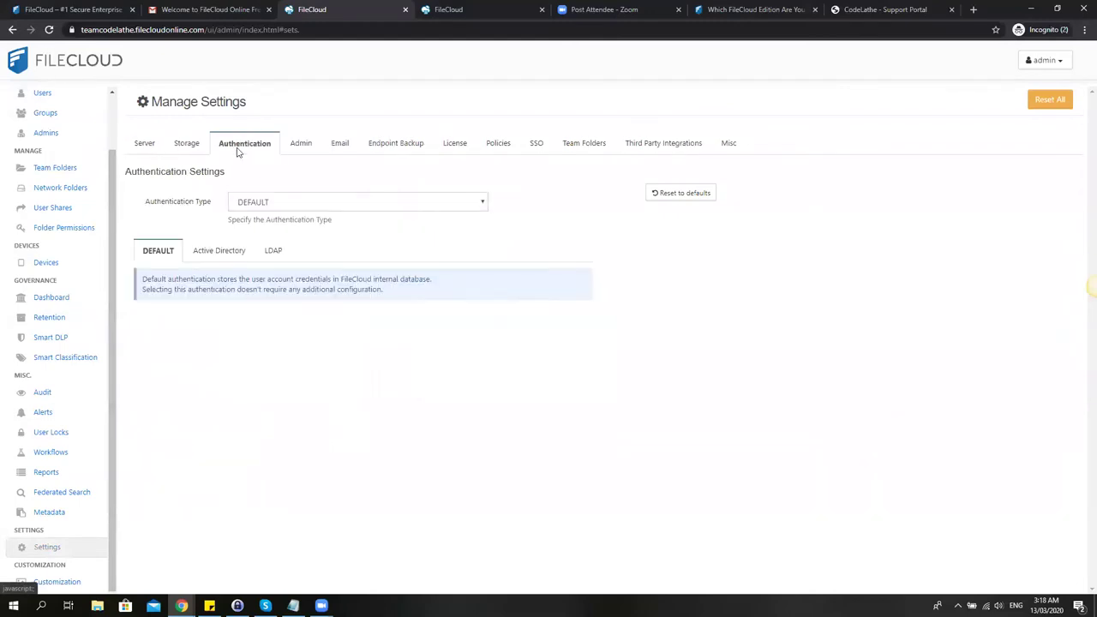
click(213, 257)
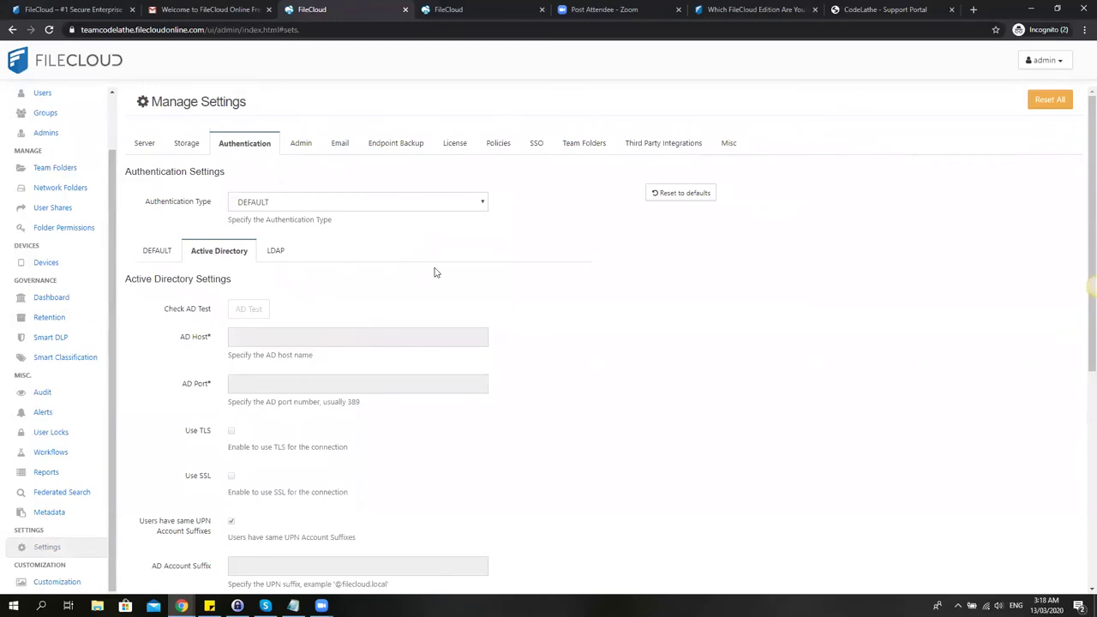
scroll(434, 272, down, 1)
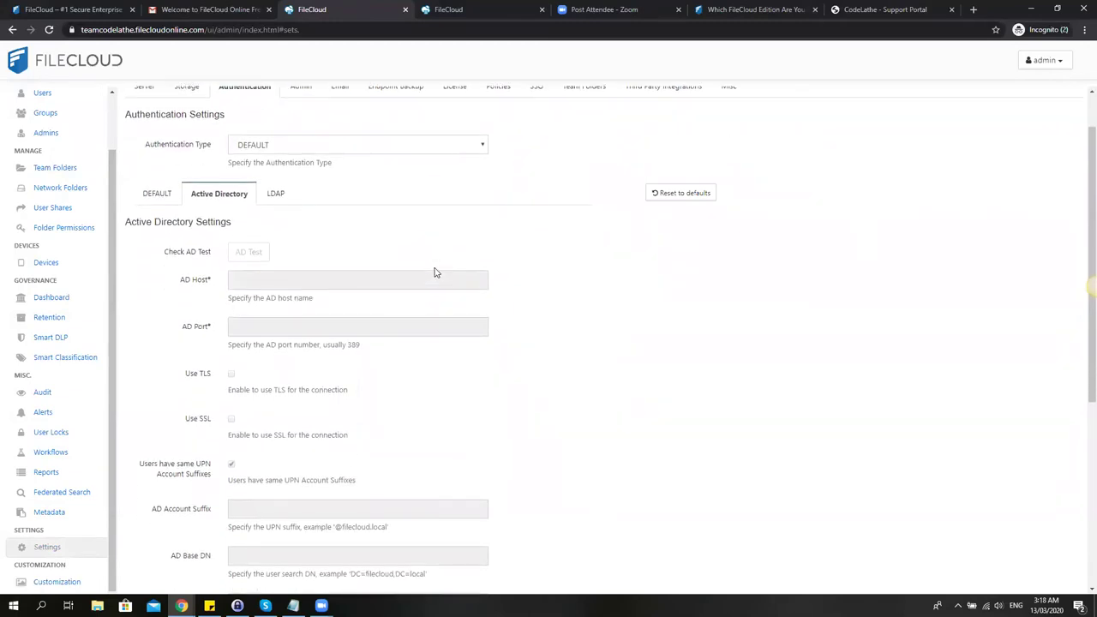
scroll(435, 273, down, 1)
scroll(433, 268, down, 5)
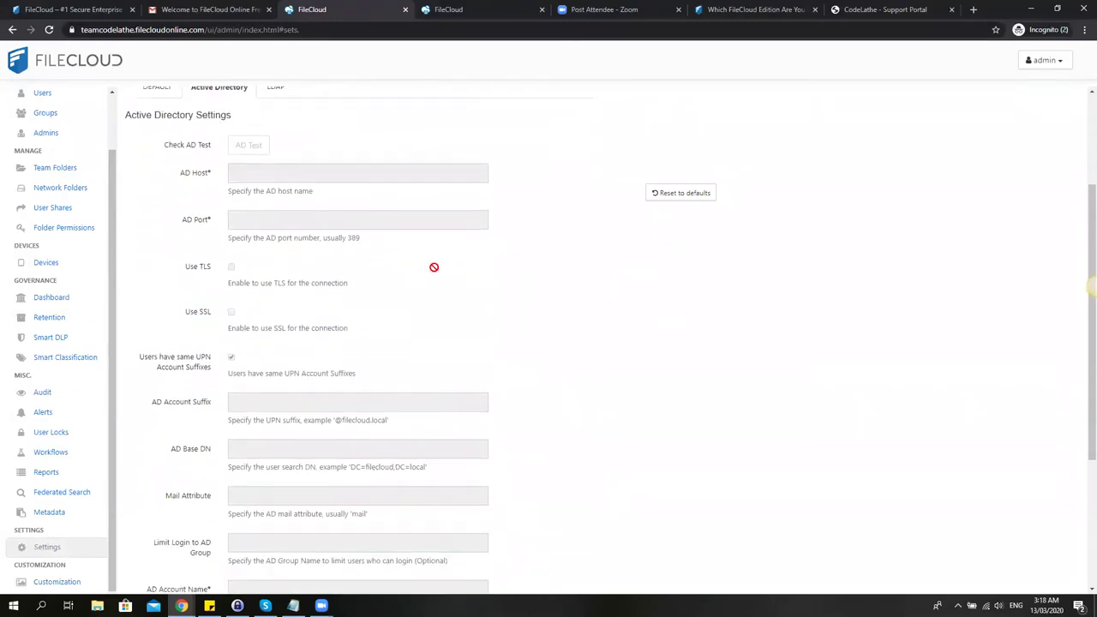
scroll(433, 268, up, 7)
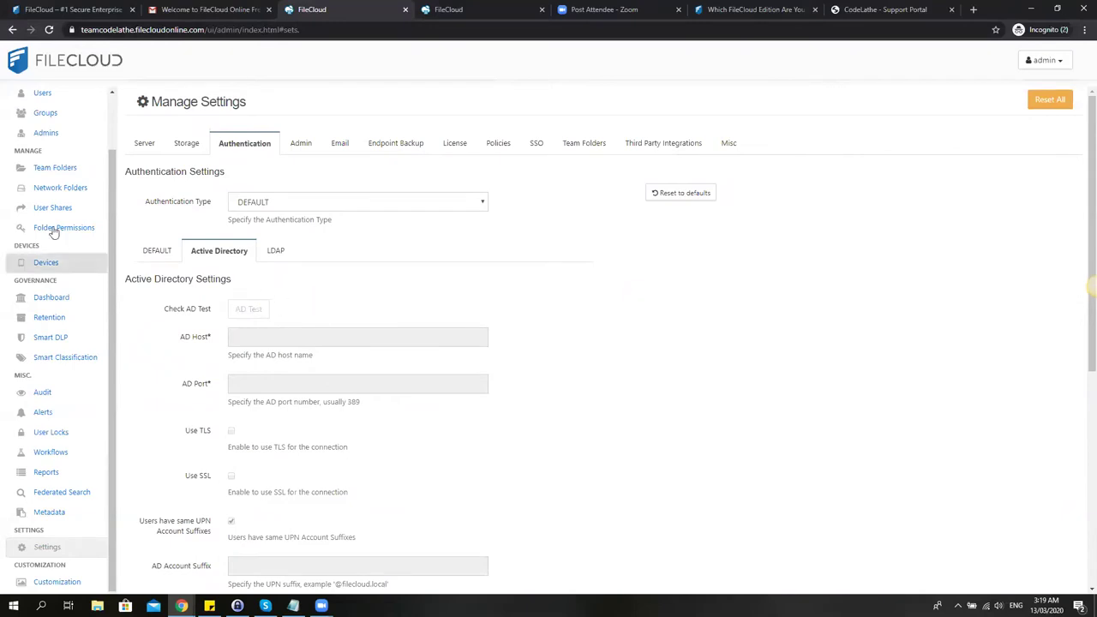
click(45, 96)
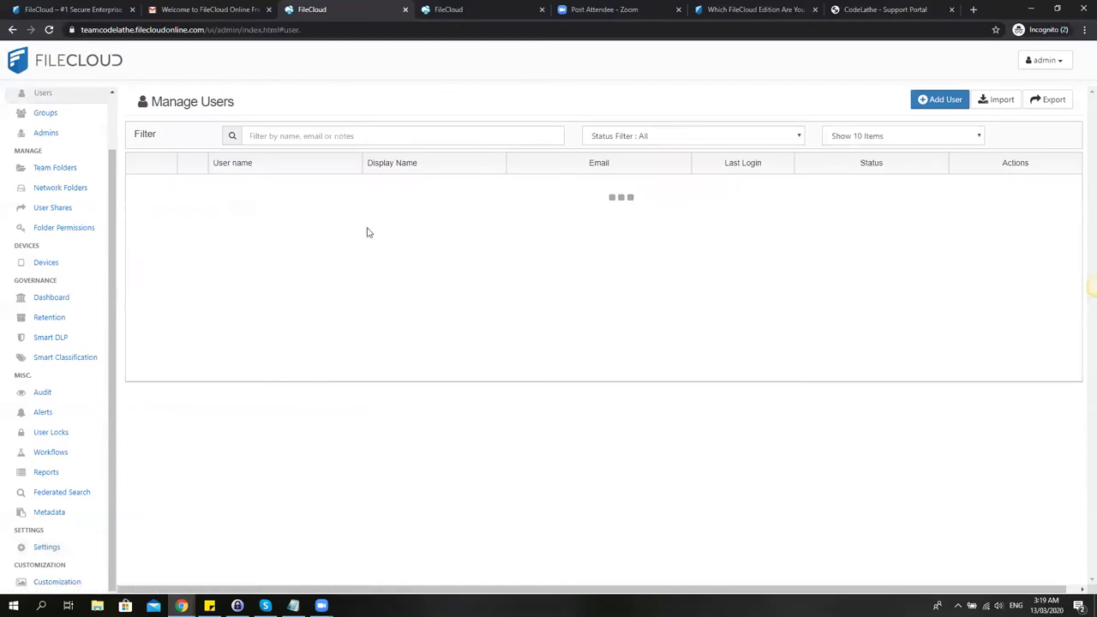
View the CSV/AD import users dialog, close it, and check the three-user list.
click(996, 103)
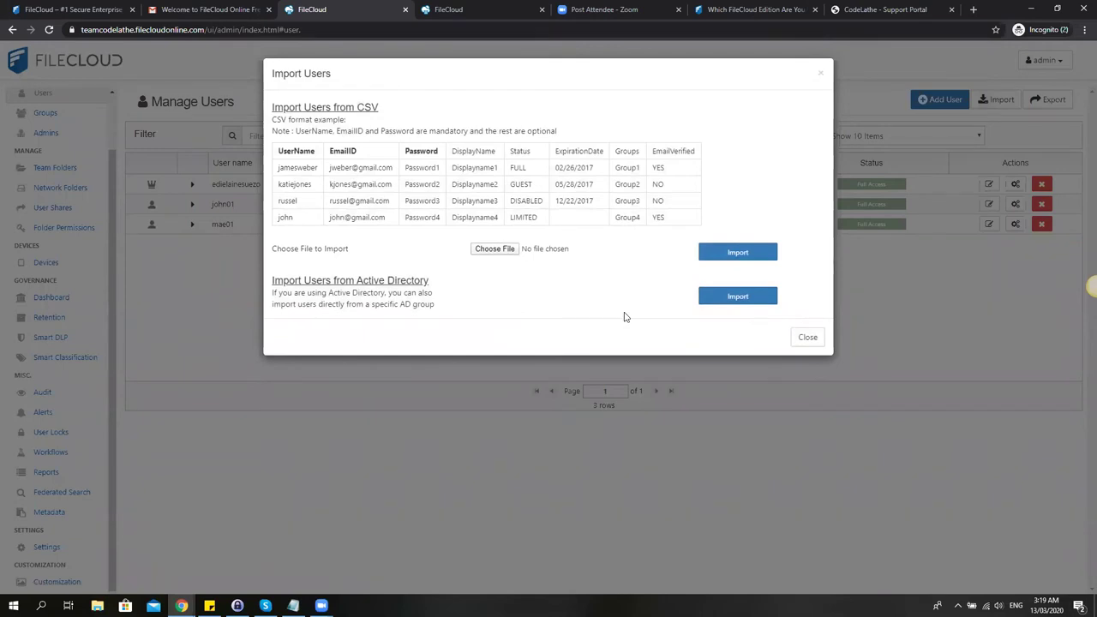
click(810, 339)
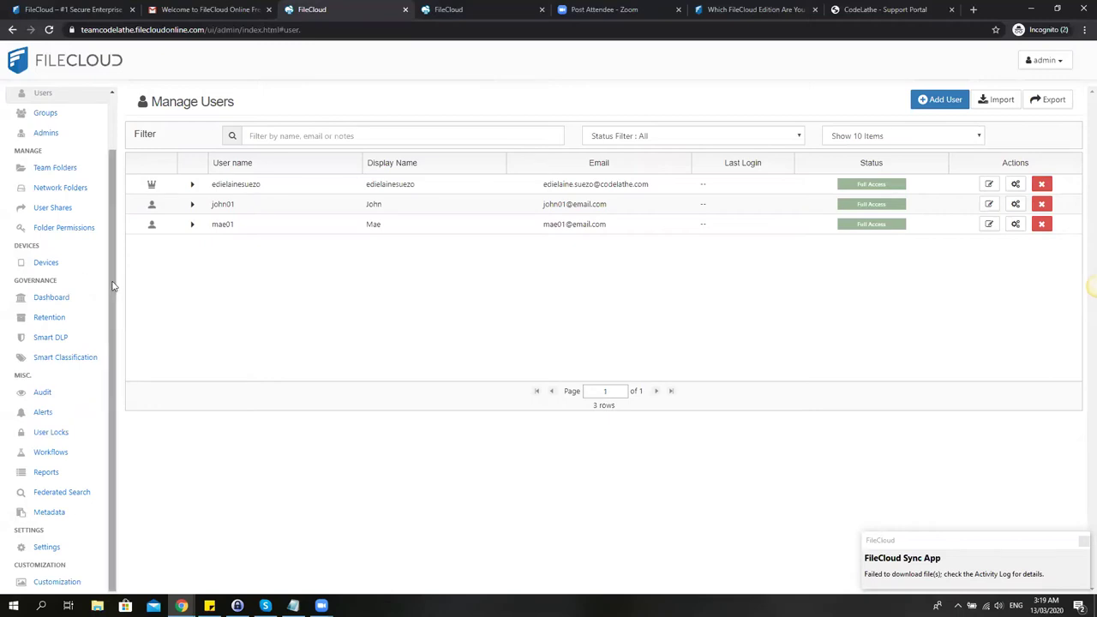
drag(111, 287, 116, 246)
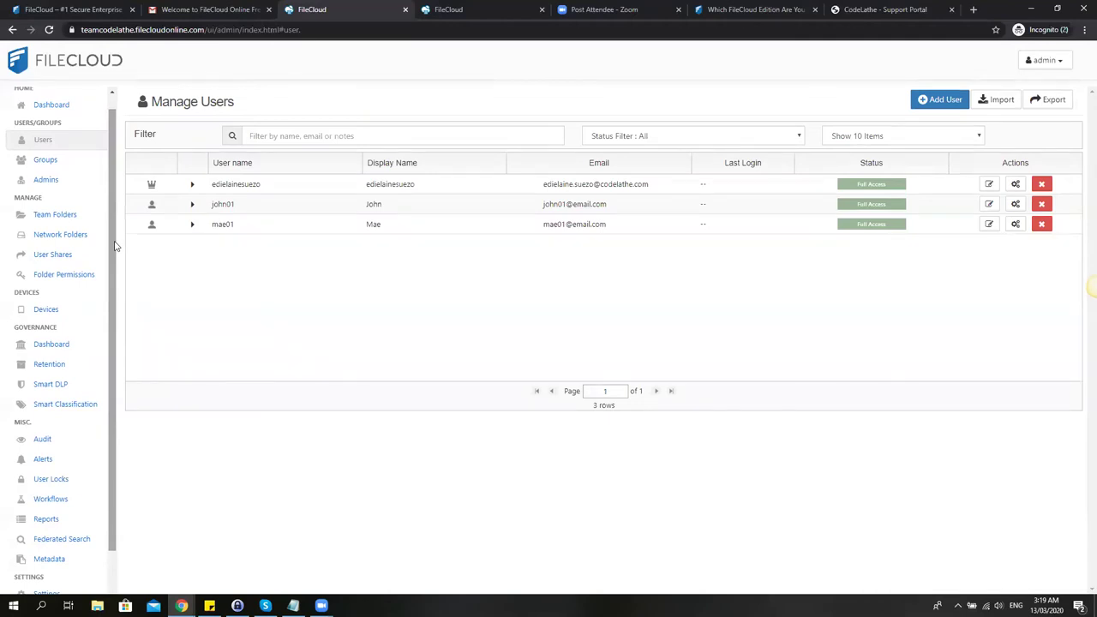
Add a team folder named HR in Manage Team Folders.
click(67, 215)
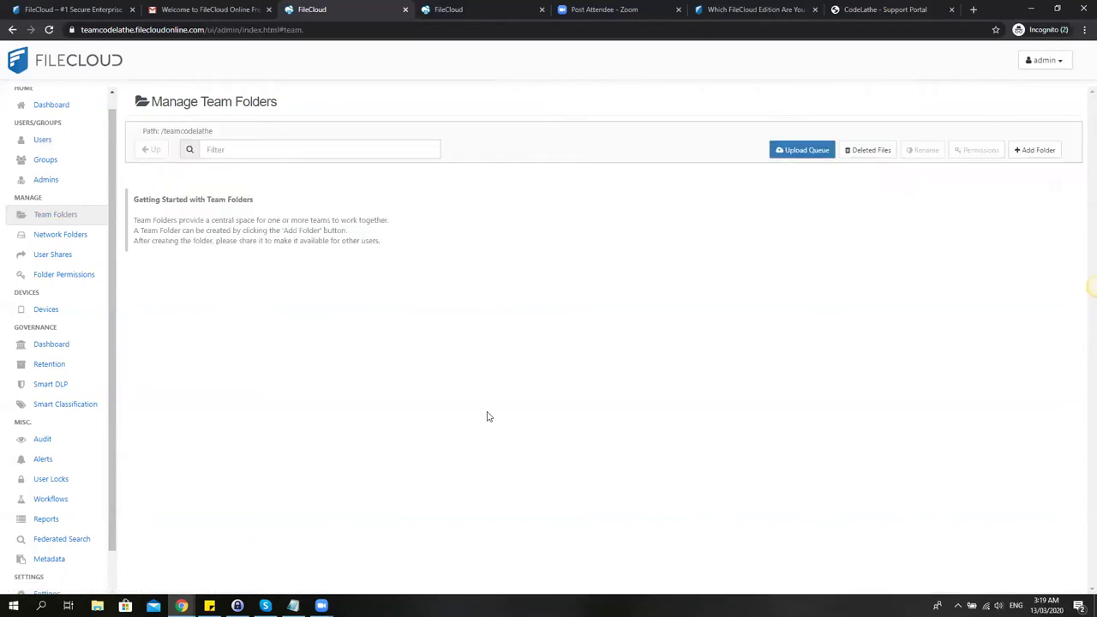
click(1038, 151)
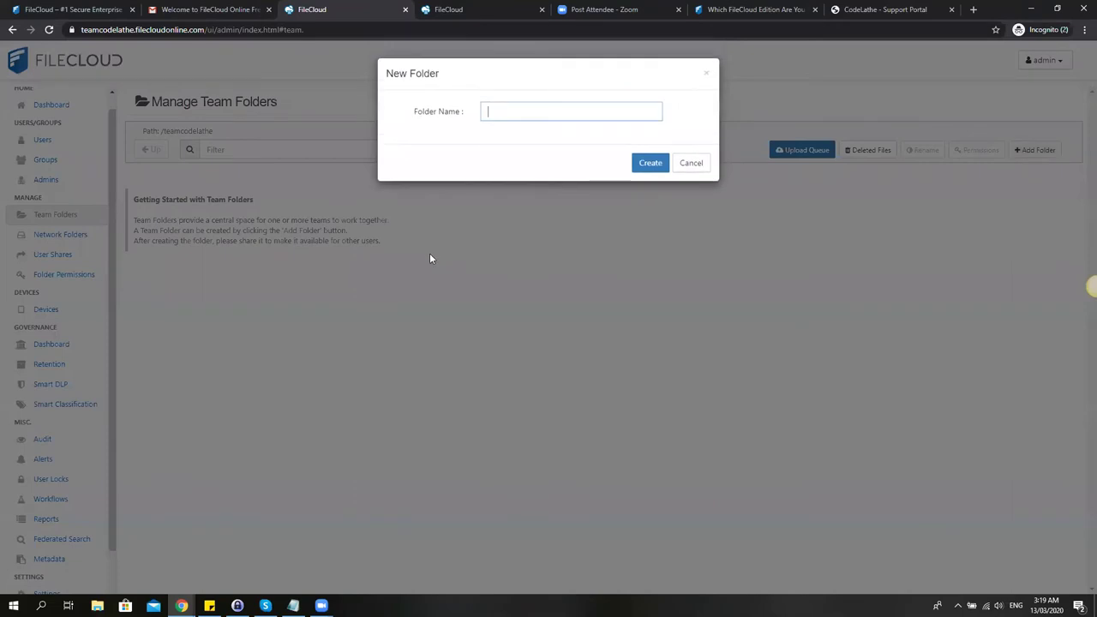
text(HR)
click(656, 166)
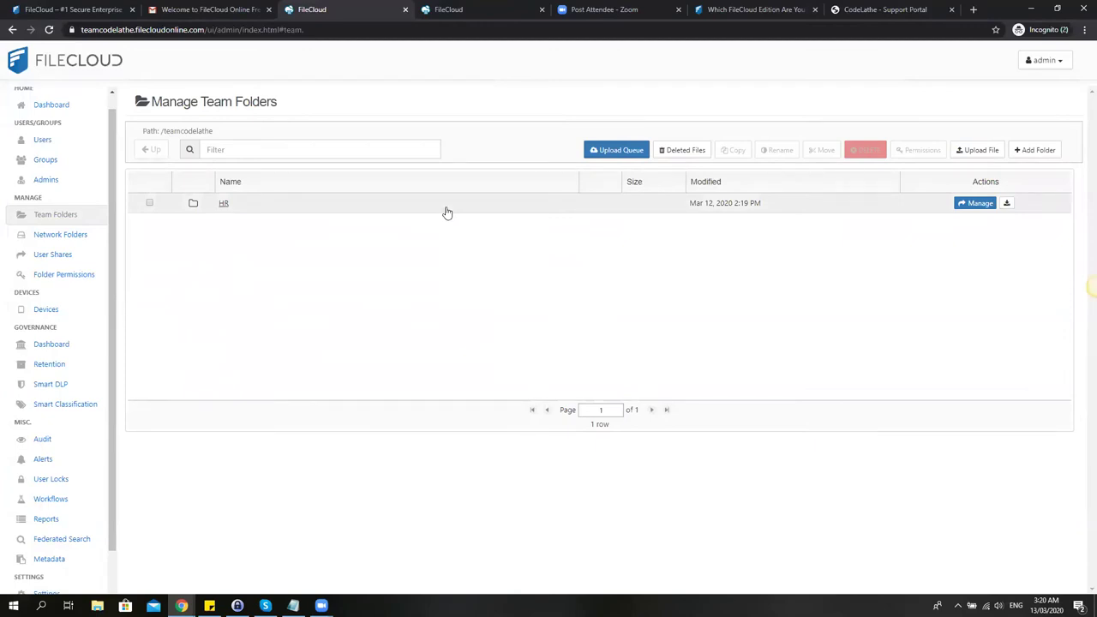
Share the HR team folder, briefly trying selected-users access before reverting to everyone.
click(972, 207)
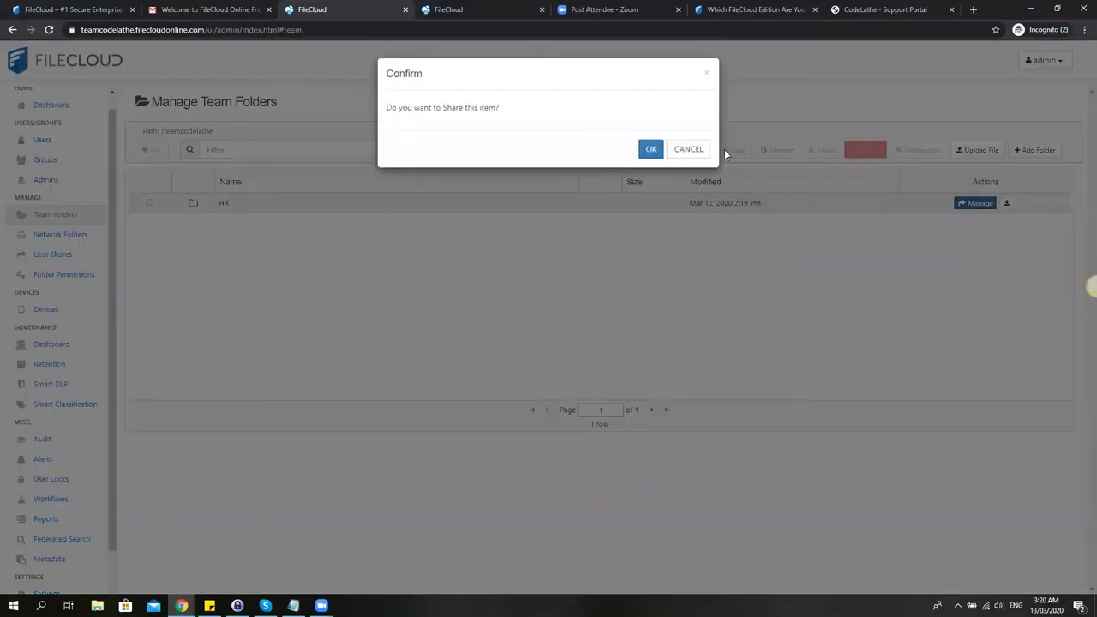
click(651, 150)
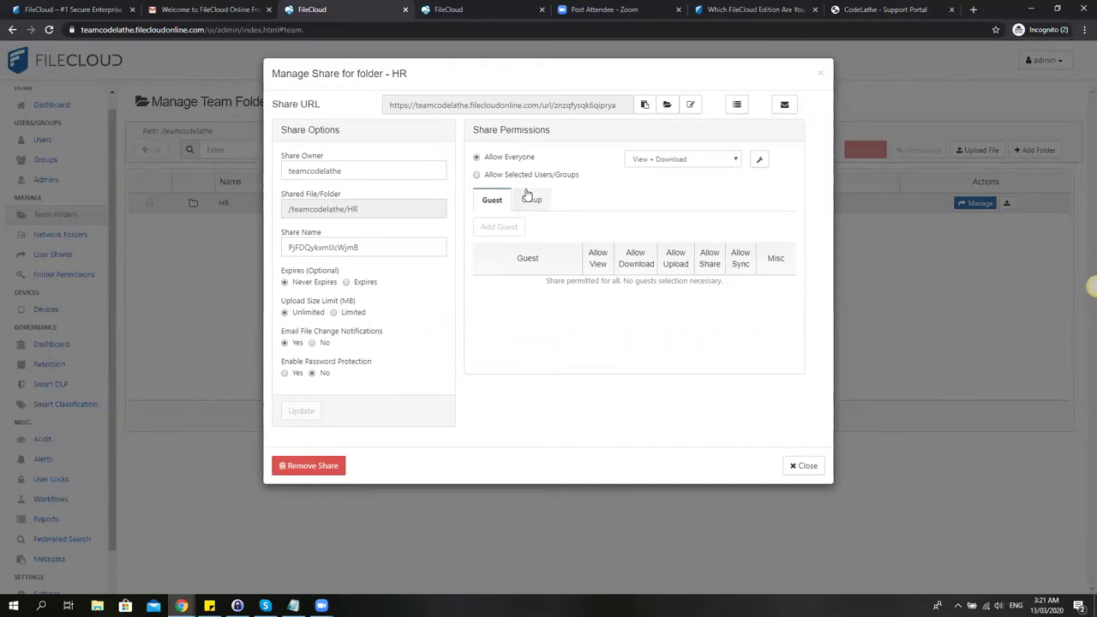
click(524, 177)
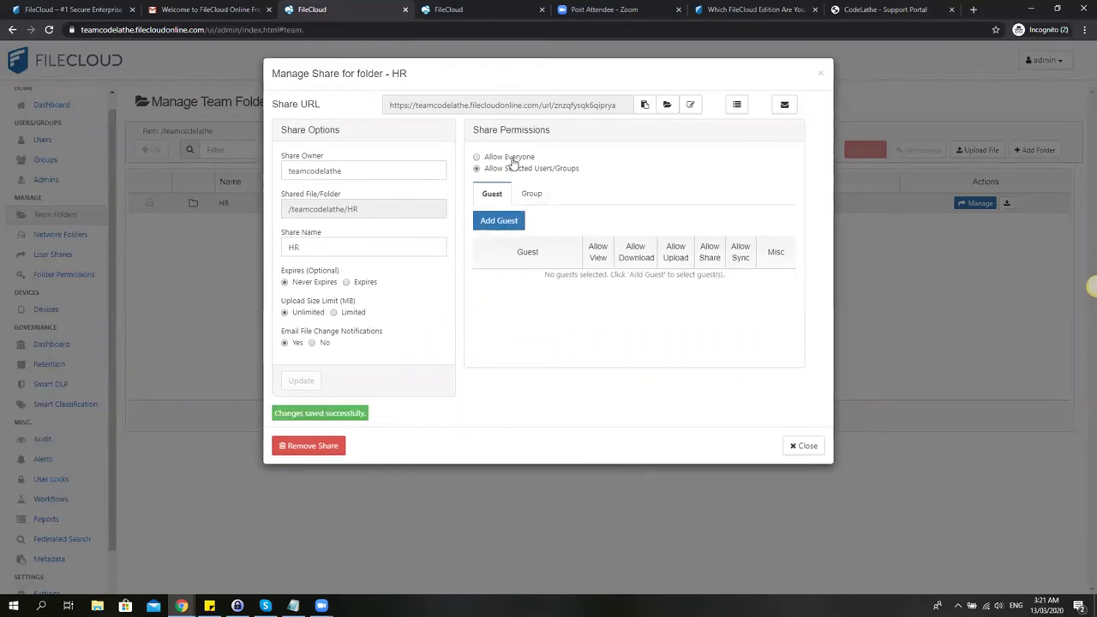
click(511, 157)
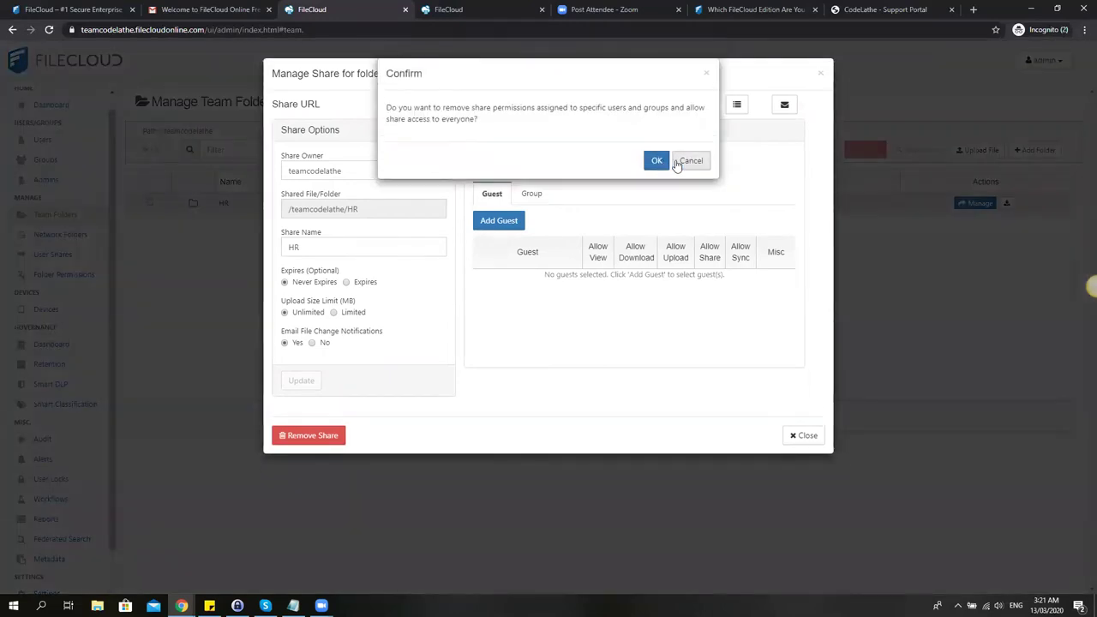
click(651, 162)
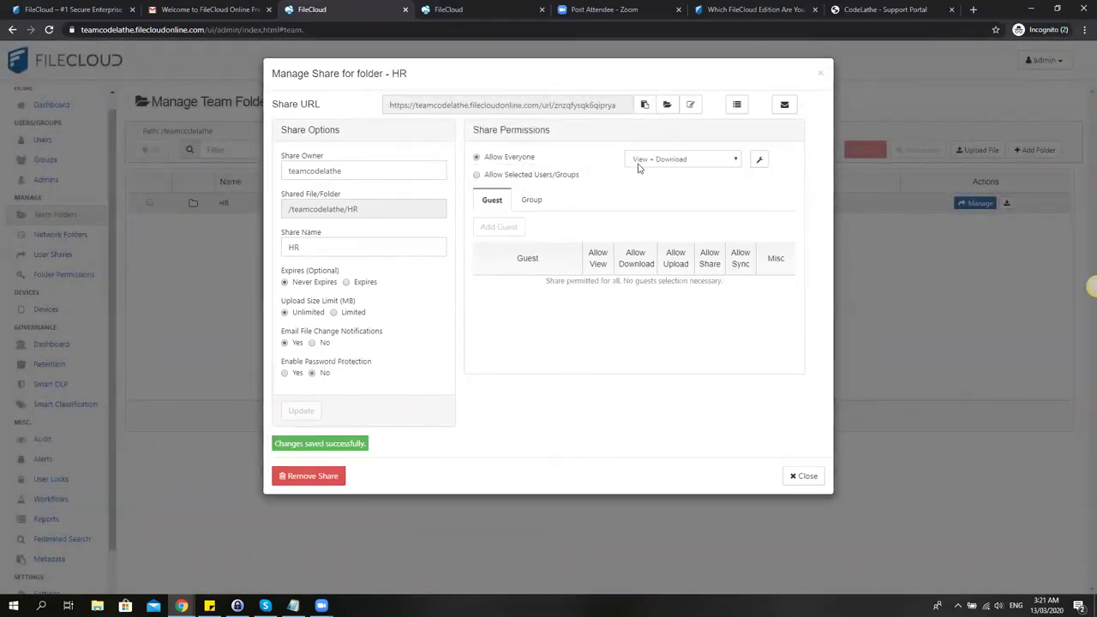
Try View + Upload and Upload Only share permissions, ending on View + Download.
click(656, 161)
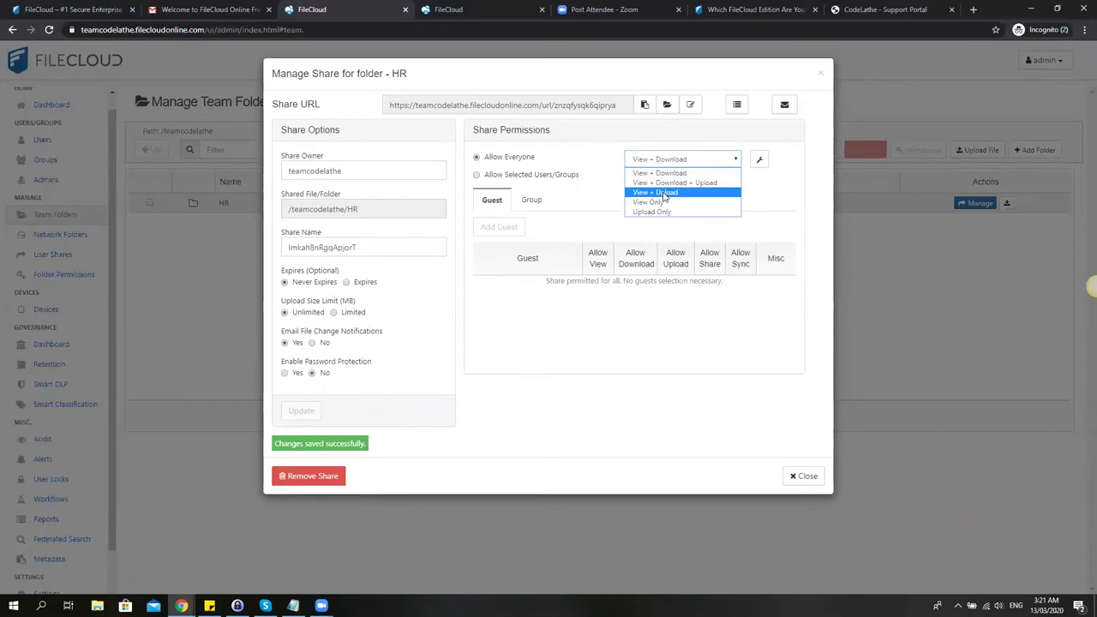
click(665, 192)
click(671, 161)
click(669, 165)
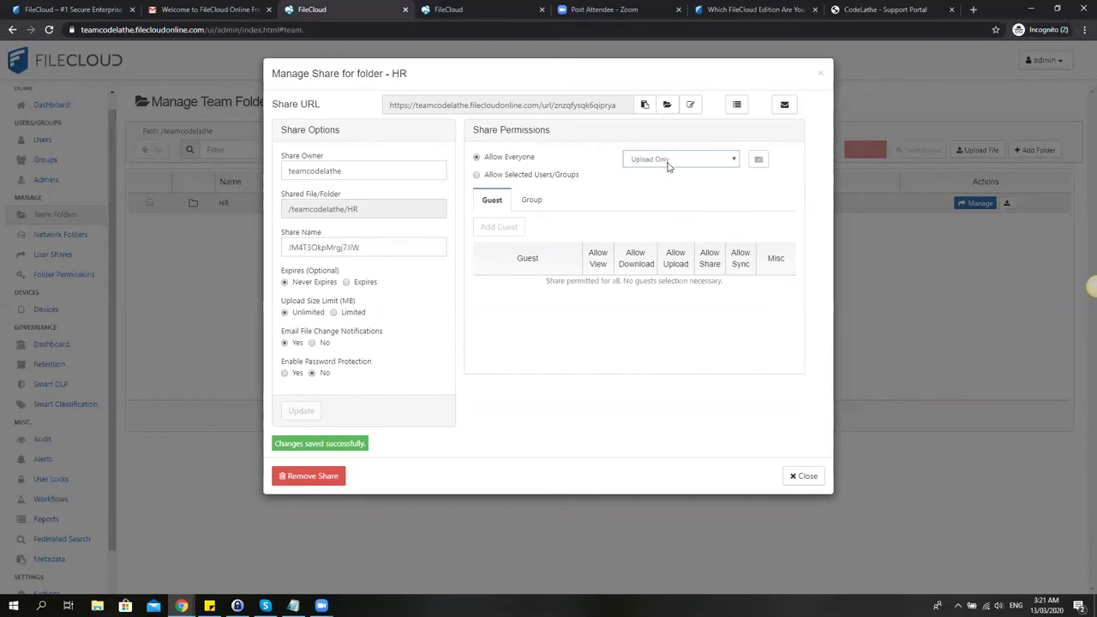
click(668, 163)
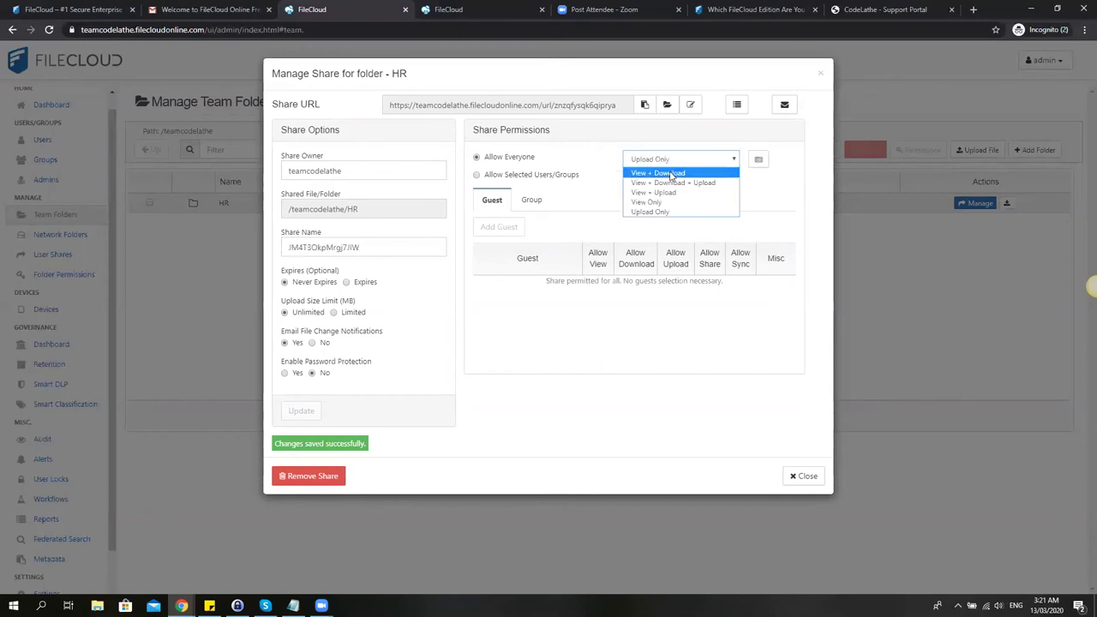
click(523, 200)
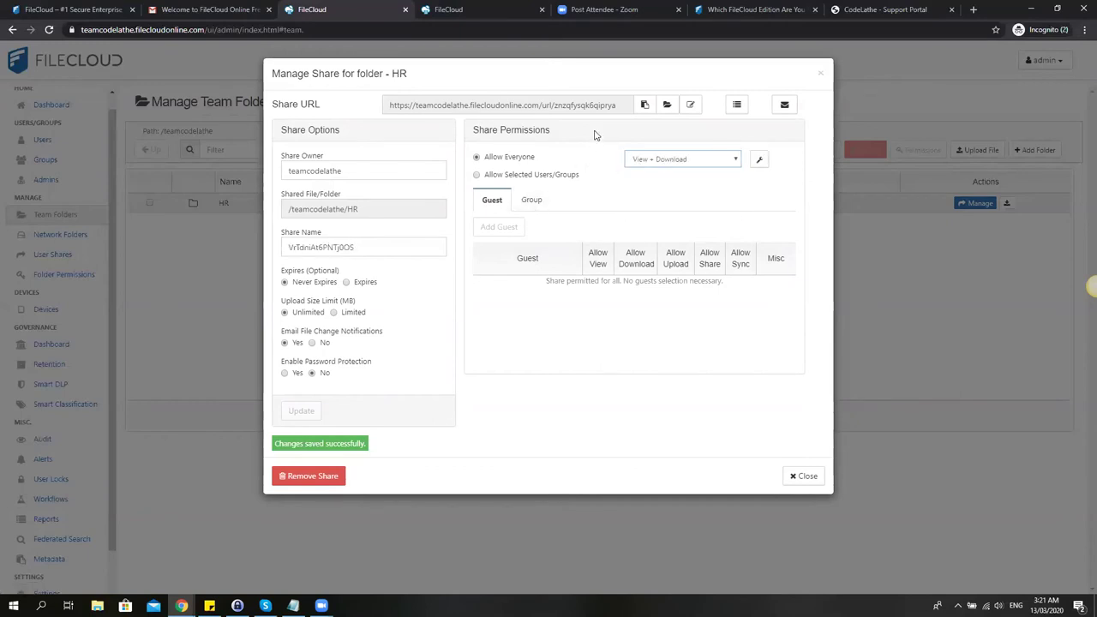
Save the HR share settings and restrict access to selected users and groups.
drag(625, 105, 371, 106)
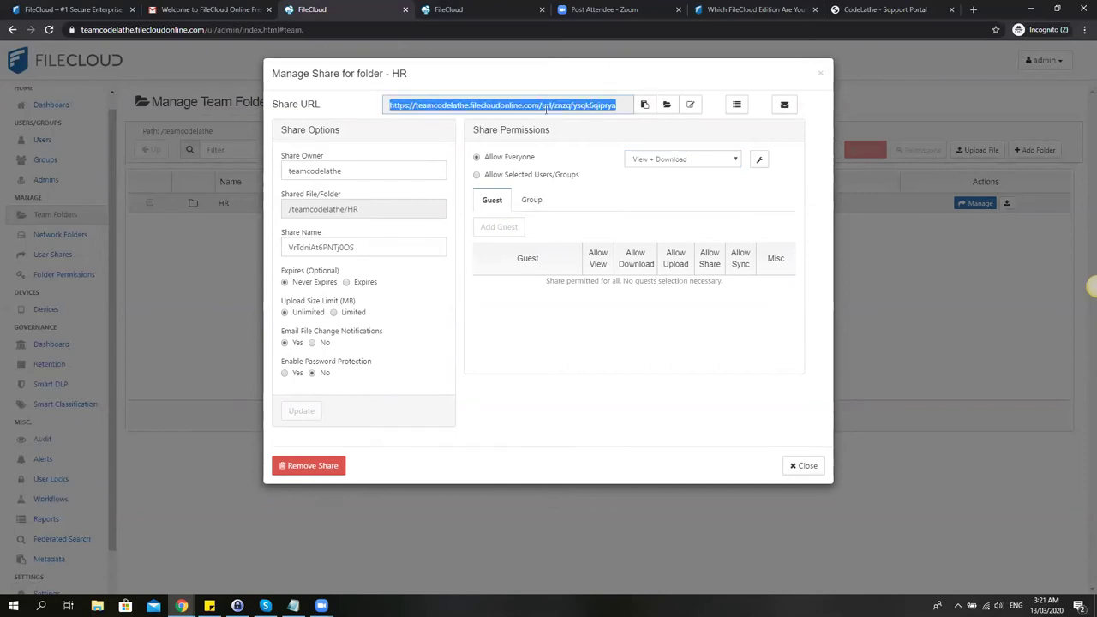
click(519, 175)
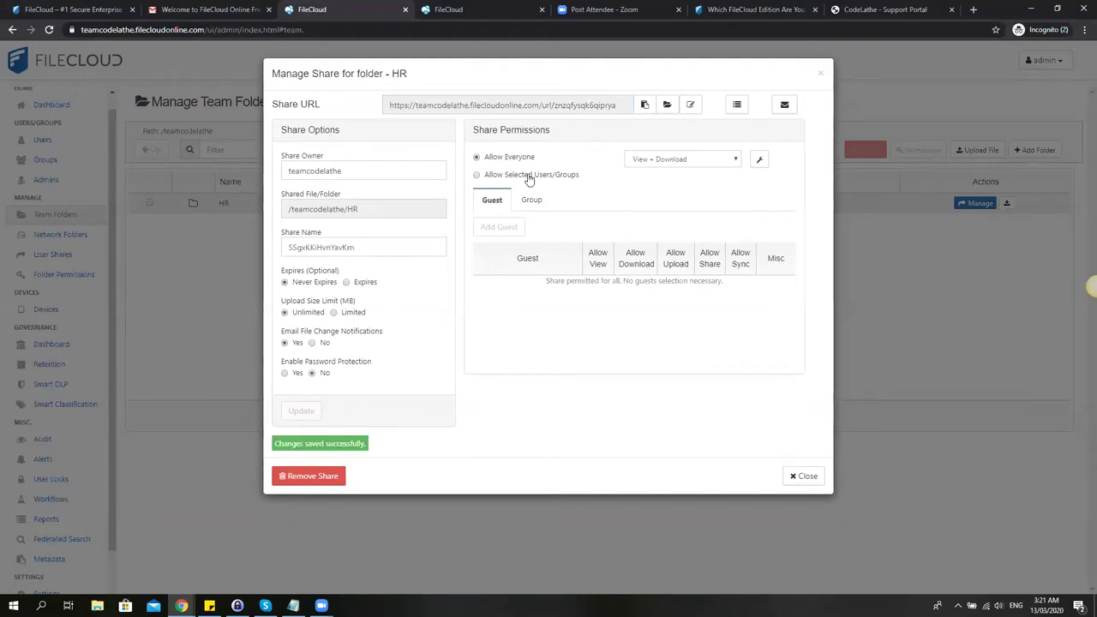
click(530, 178)
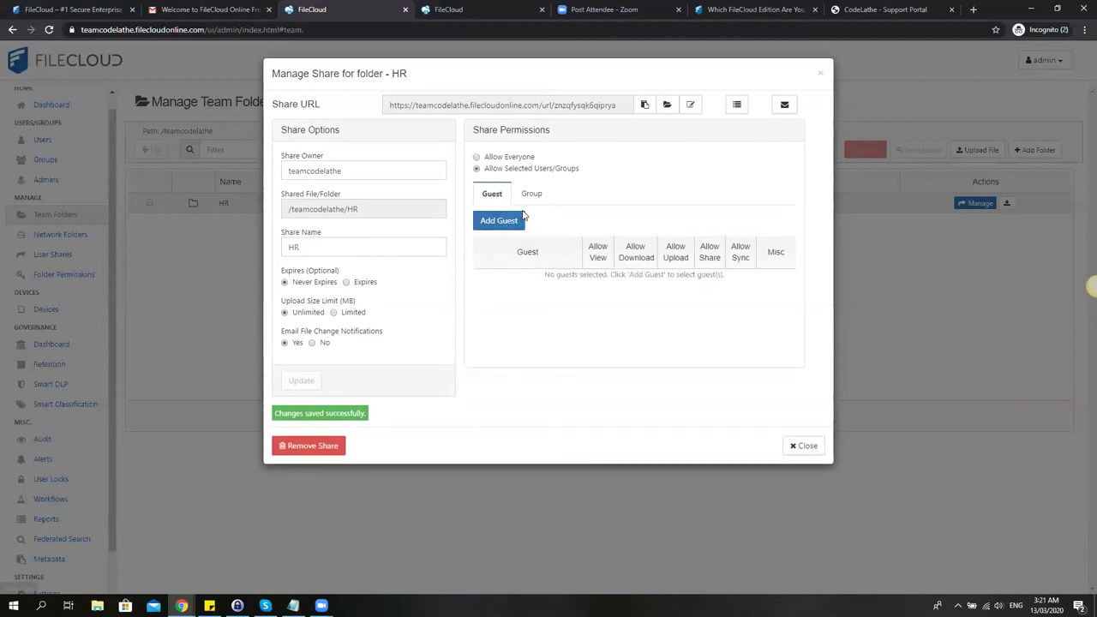
Add the guest user's account to the HR share, skipping the notification email.
click(514, 221)
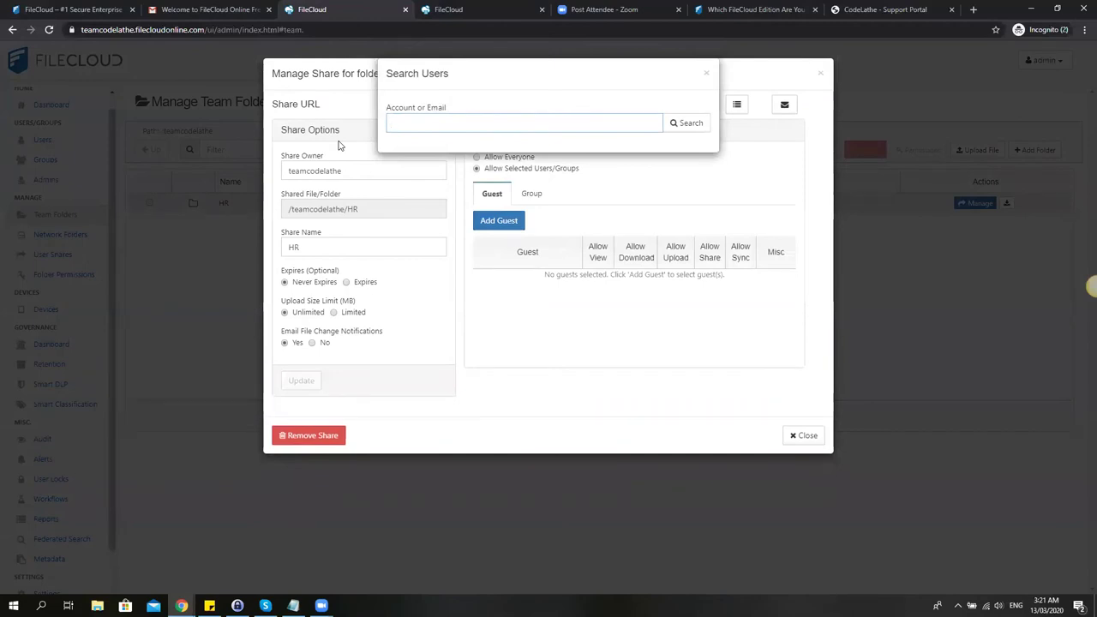
text(mae01)
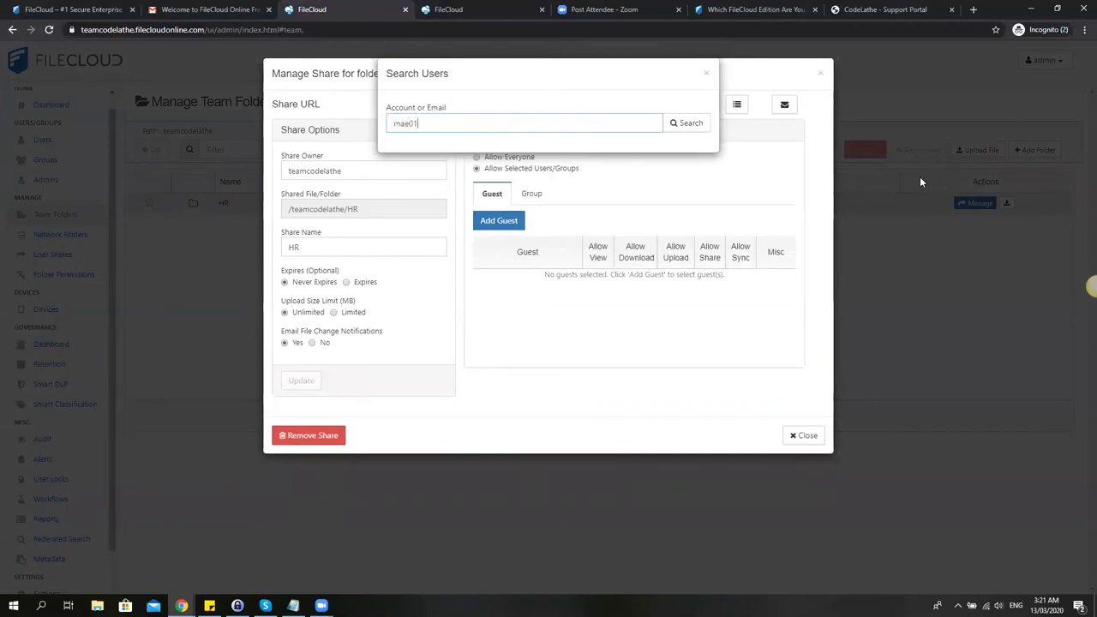
key(Return)
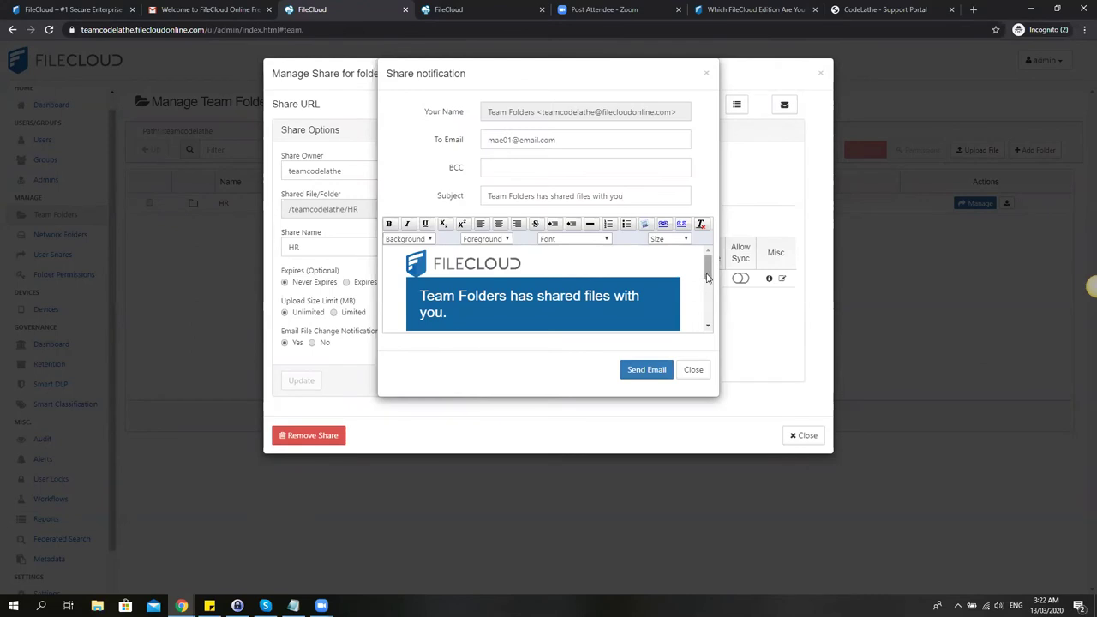
mouse_move(709, 275)
mouse_down()
mouse_move(708, 324)
mouse_move(701, 268)
mouse_up()
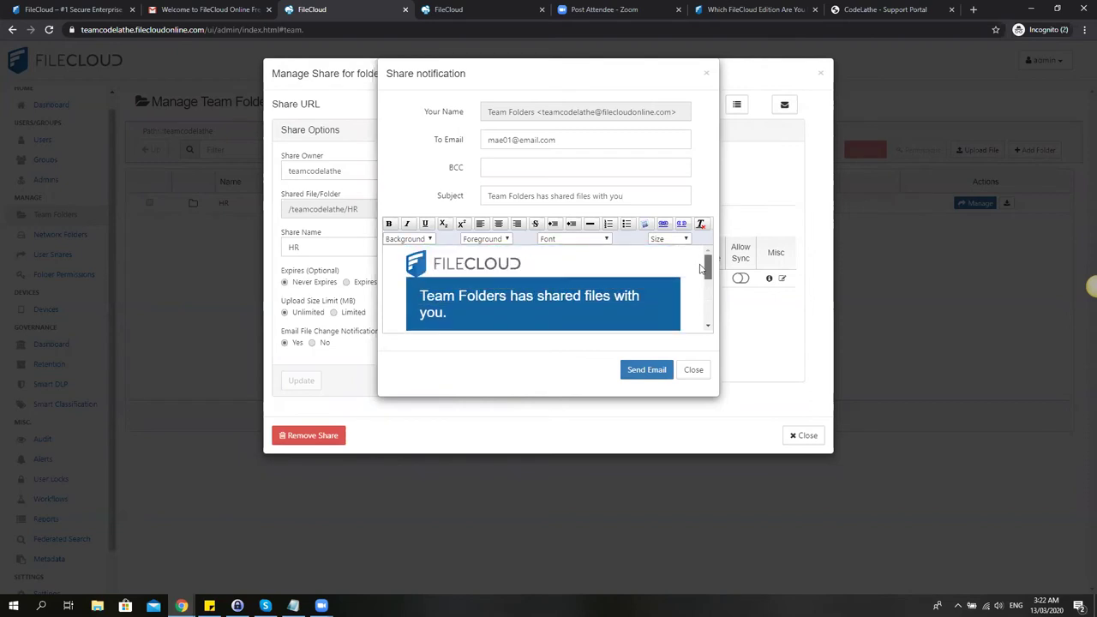
scroll(701, 268, down, 1)
scroll(701, 268, up, 1)
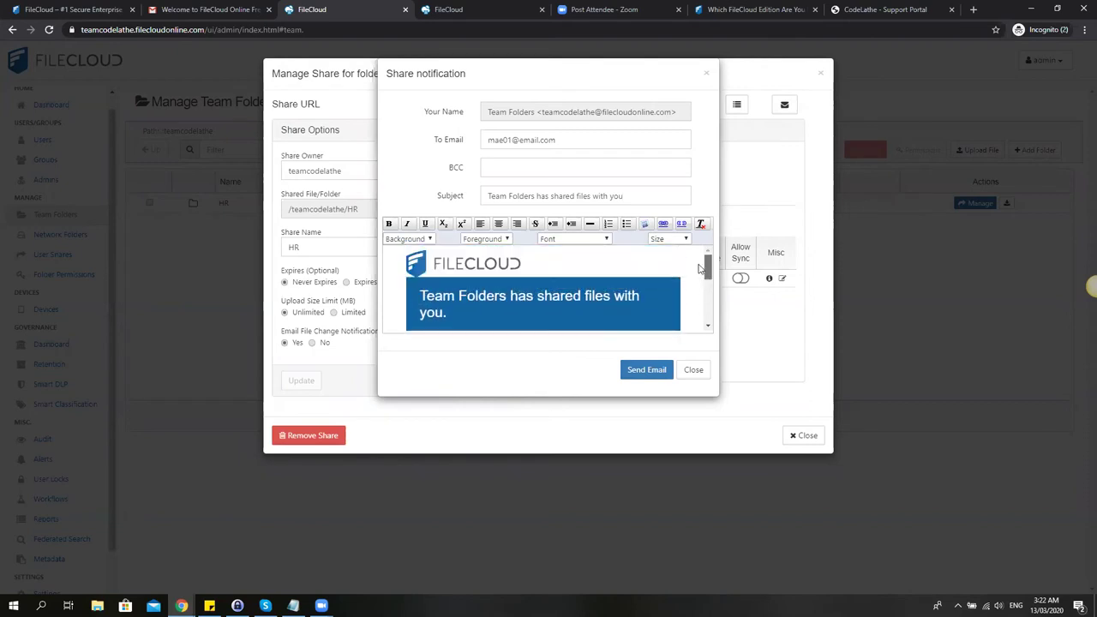
click(693, 371)
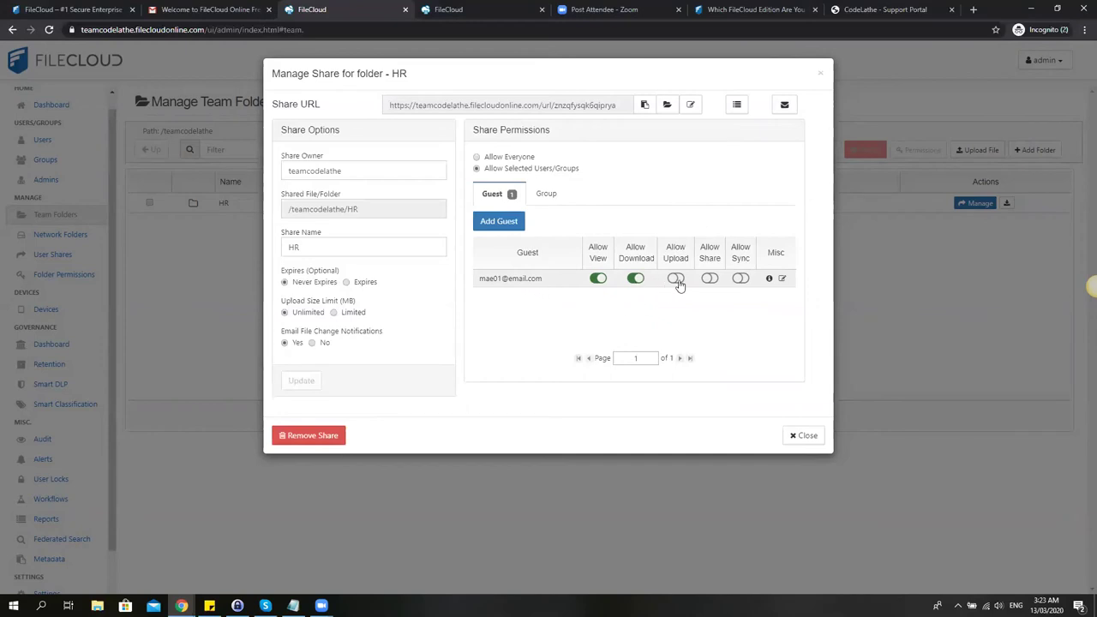
Grant the guest upload, share and sync rights, then close the share settings.
click(712, 279)
click(741, 278)
click(799, 437)
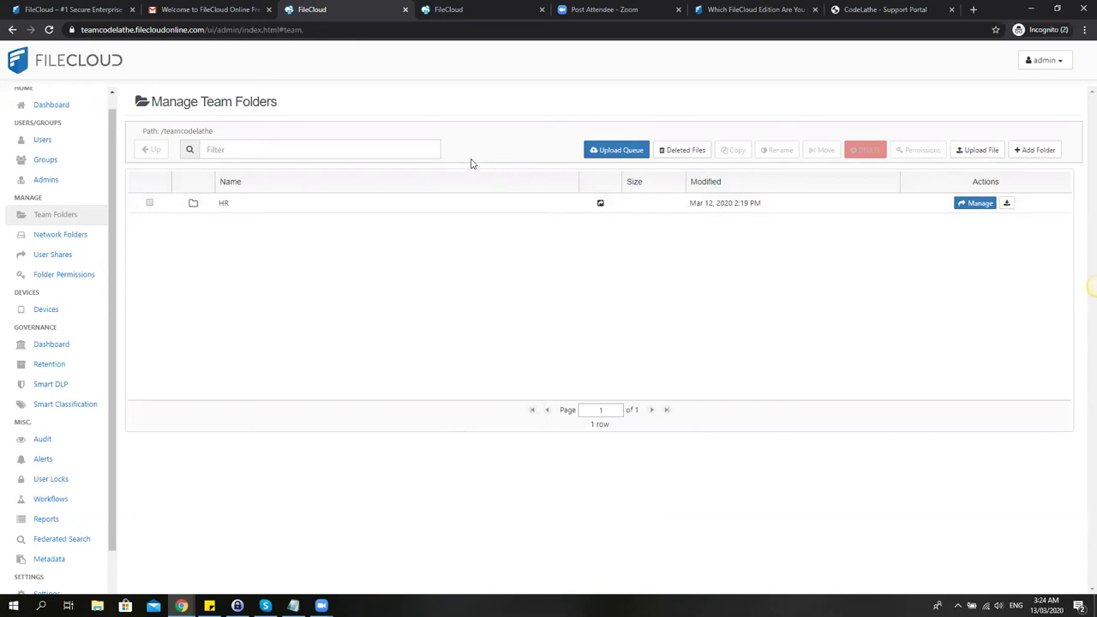
Open the HR team folder and drag test1.xlsx from the Desktop into it.
click(224, 203)
click(96, 606)
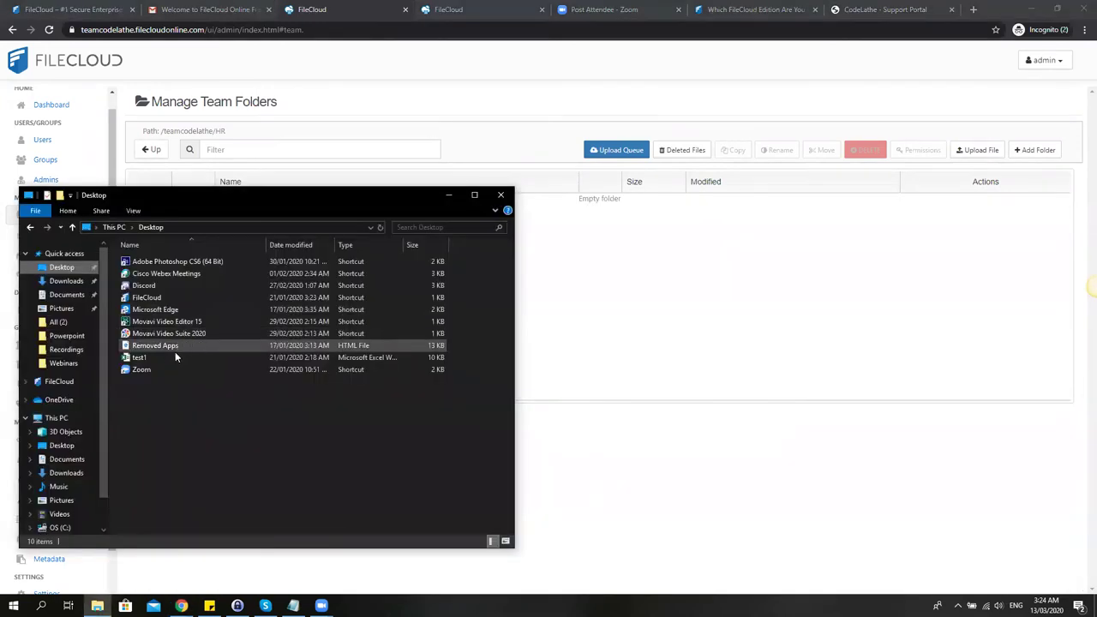
drag(172, 358, 643, 542)
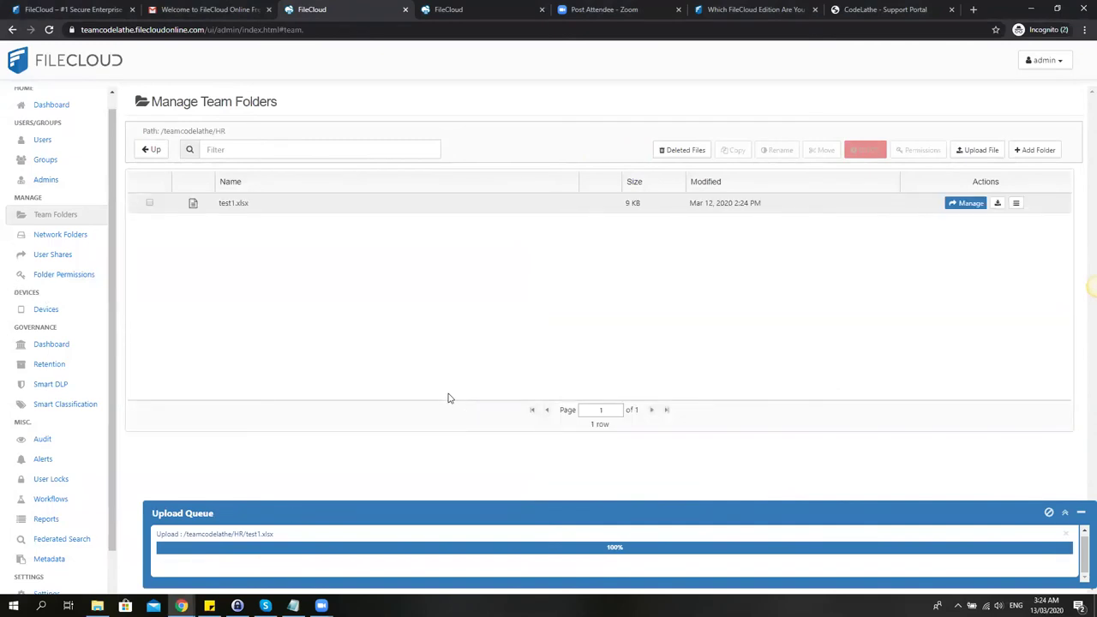
click(450, 9)
Log in to the user portal with the guest's account name and password.
click(481, 181)
text(m)
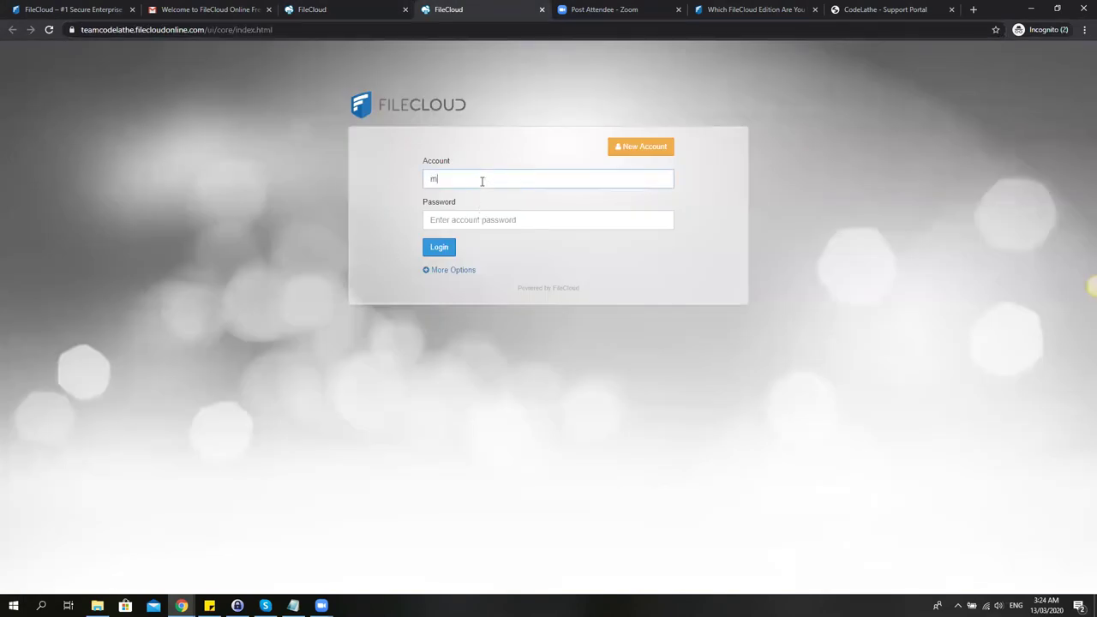
text(ae01)
key(Tab)
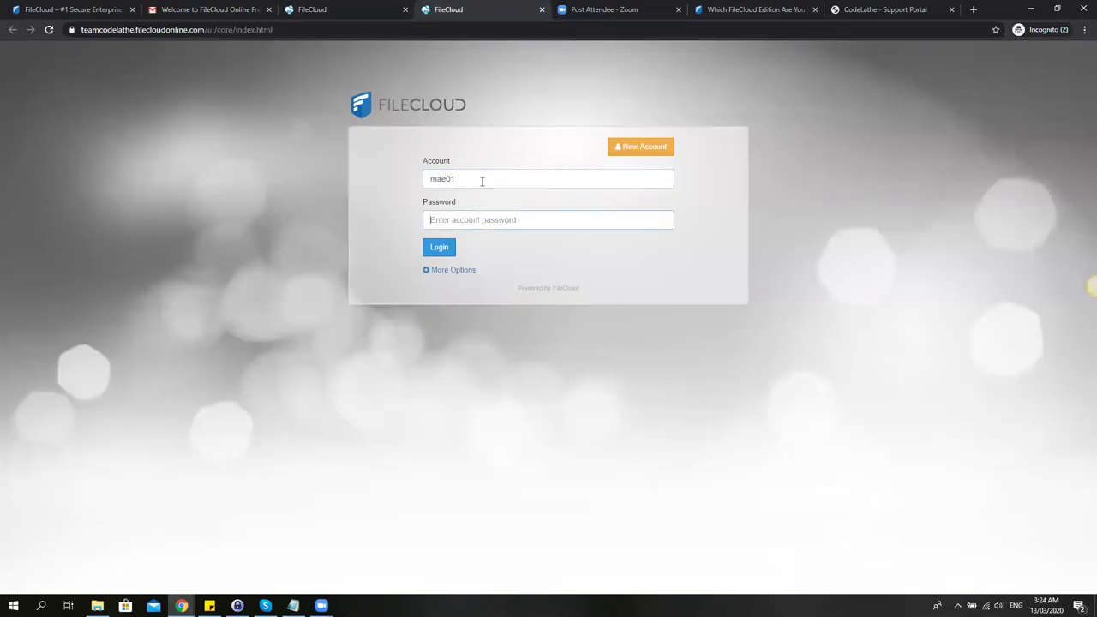
text(m)
key(Return)
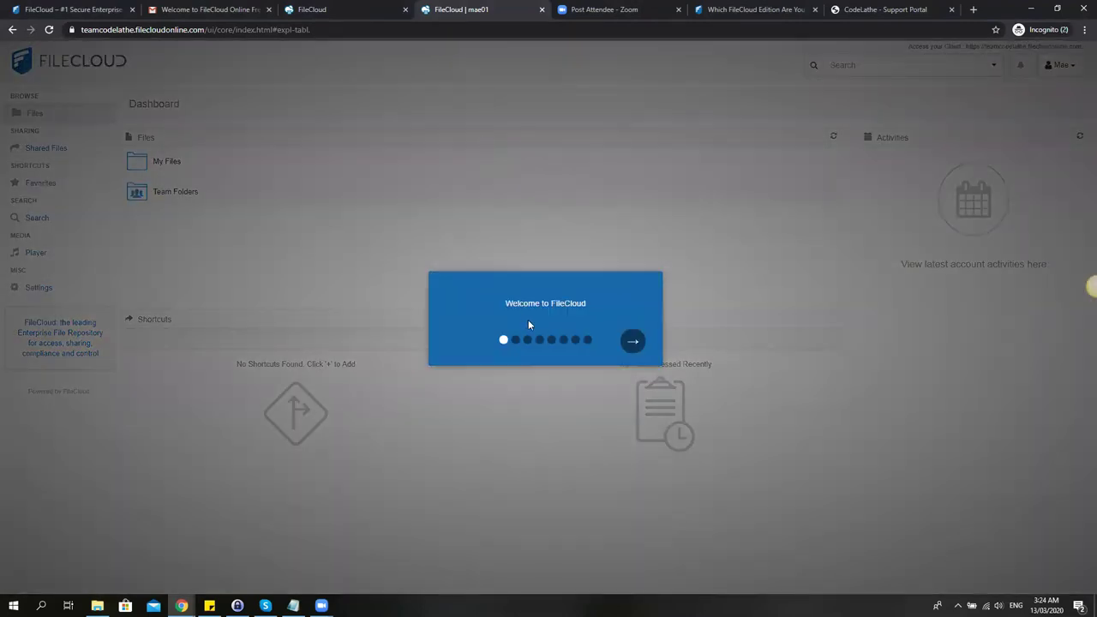
Advance the welcome tour through quick navigation, My Files, additional folders, search and notifications.
click(633, 341)
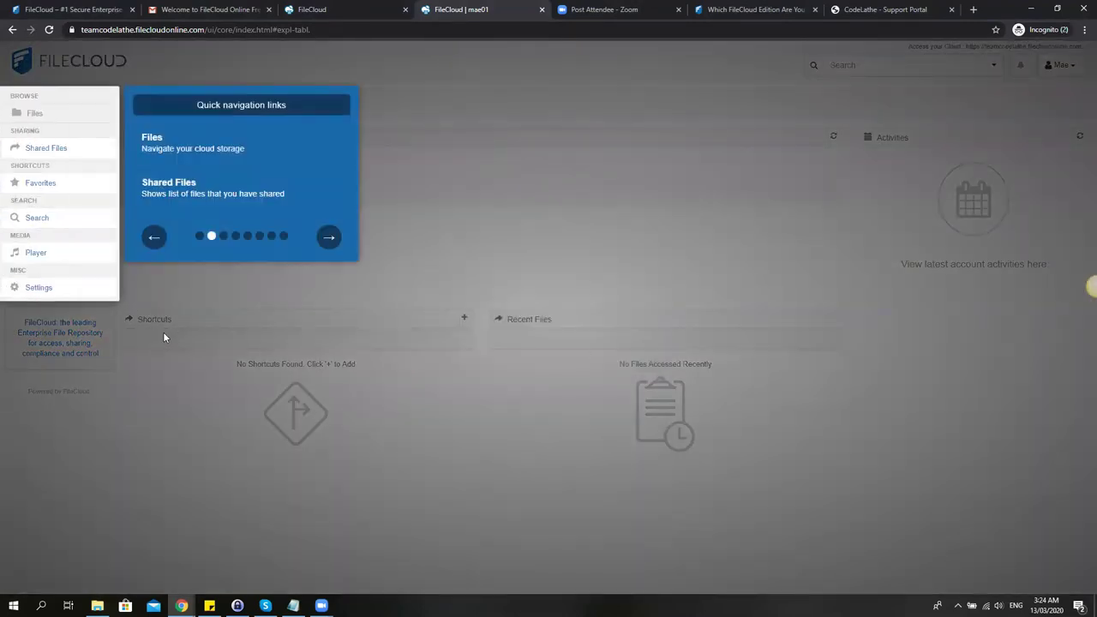
click(330, 240)
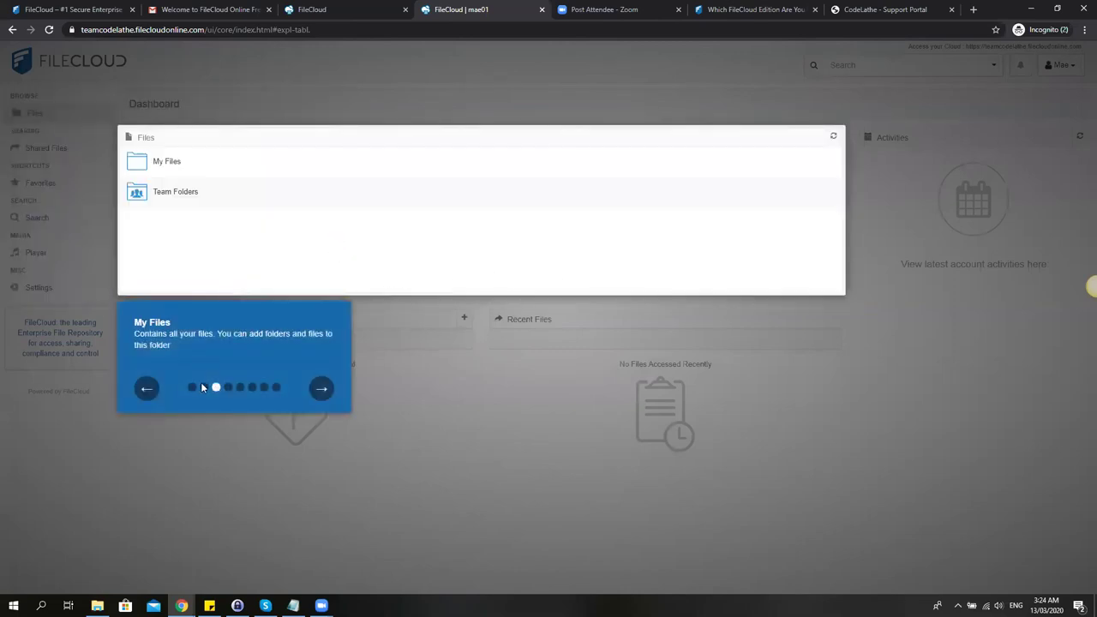
click(317, 396)
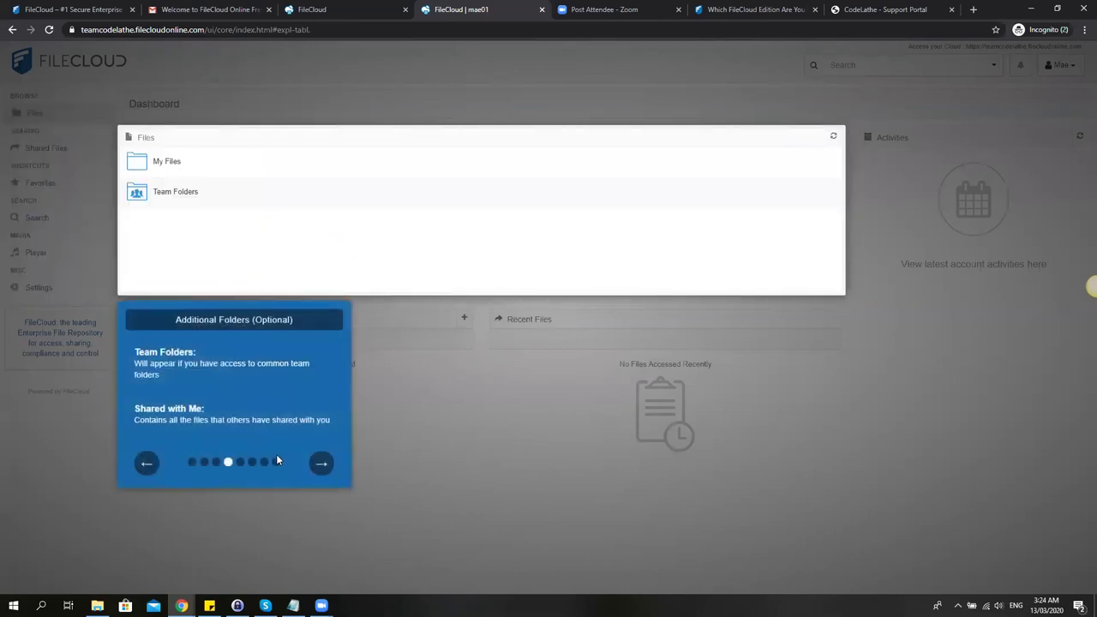
click(320, 464)
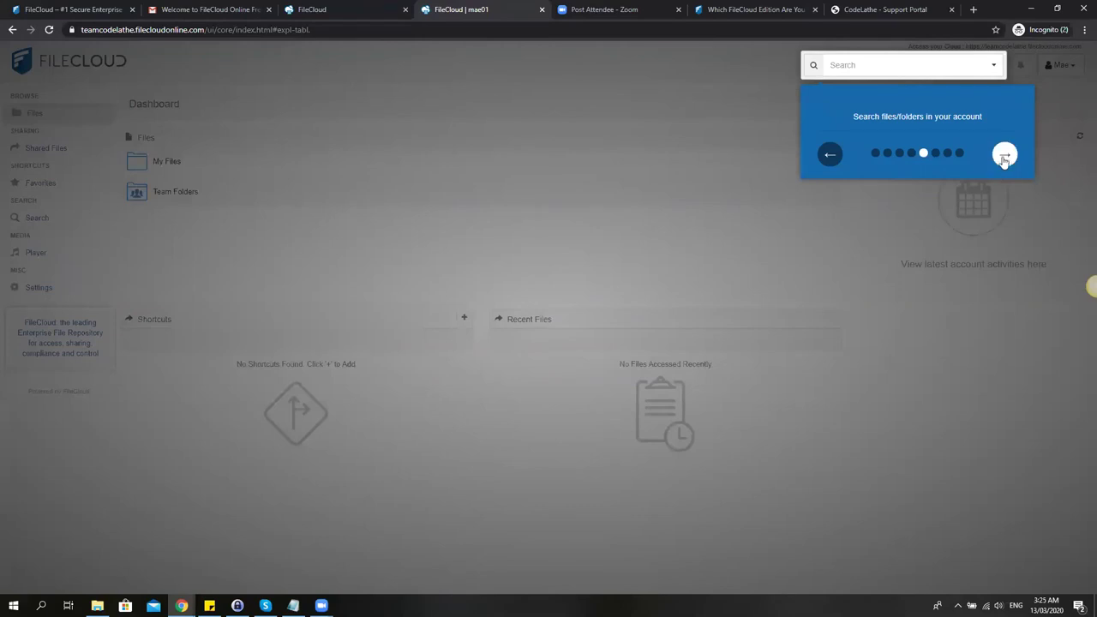
click(1004, 154)
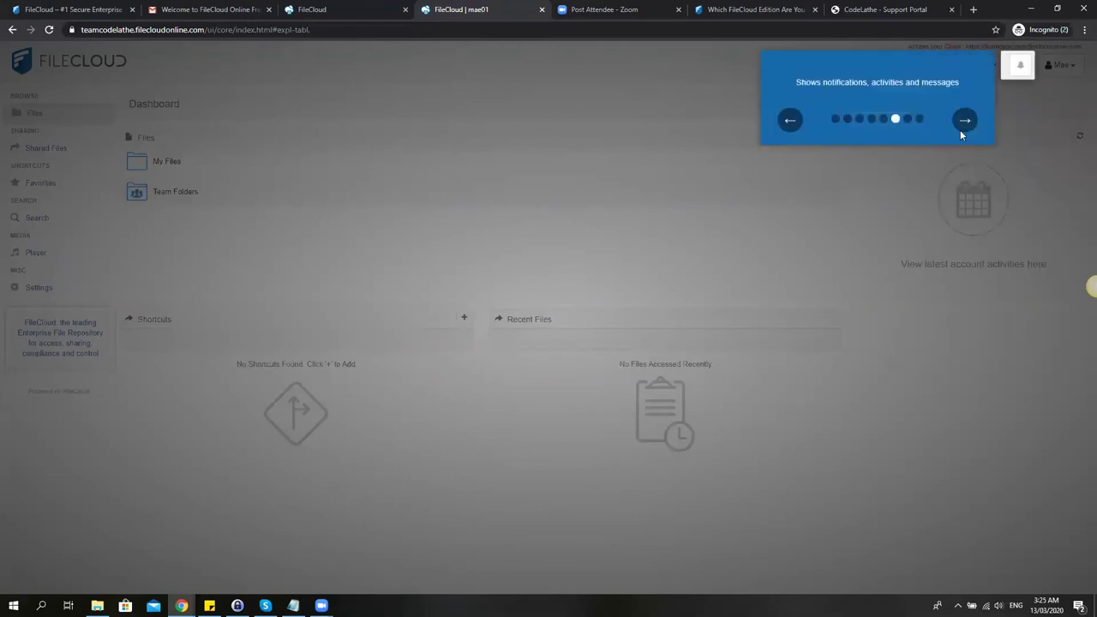
click(961, 128)
Finish the welcome tour, dismiss Additional downloads, and glance at My Files before returning to Dashboard.
click(820, 206)
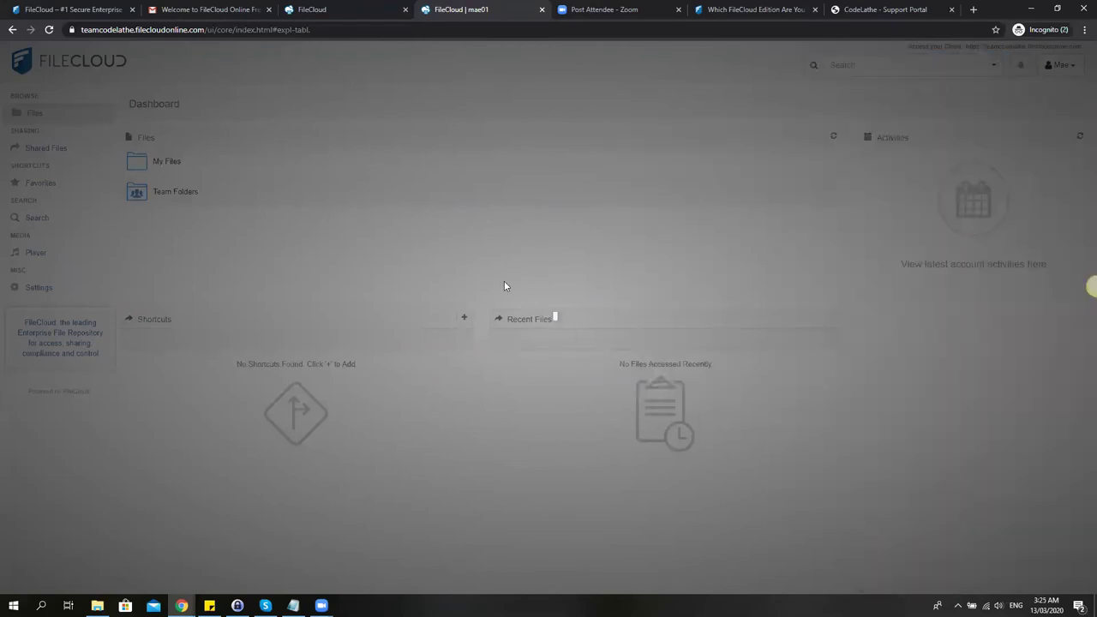
click(623, 409)
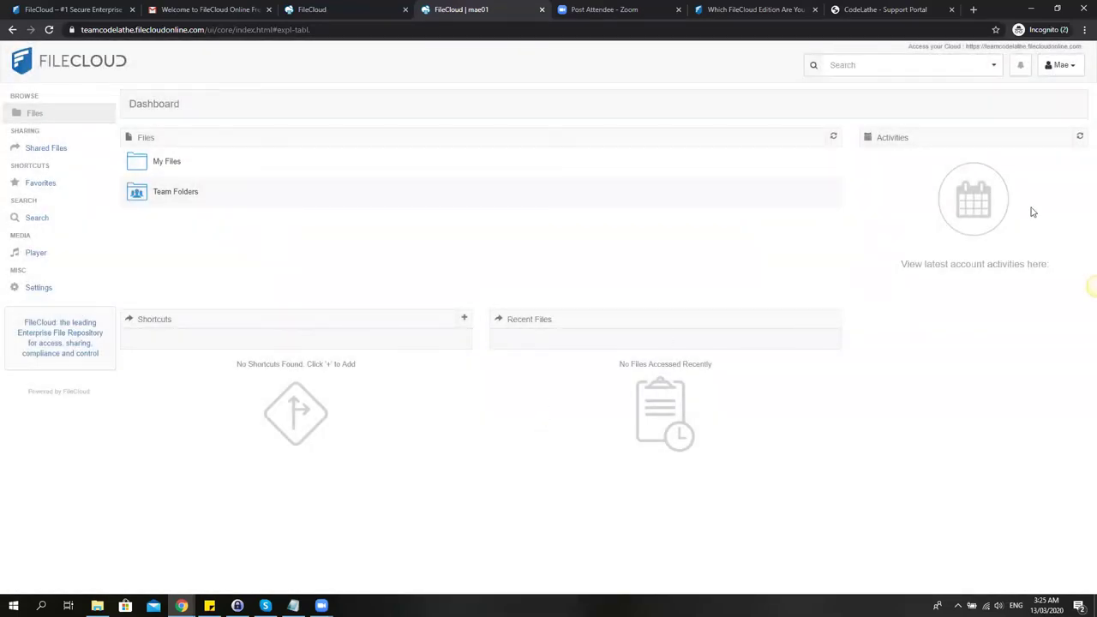
click(166, 163)
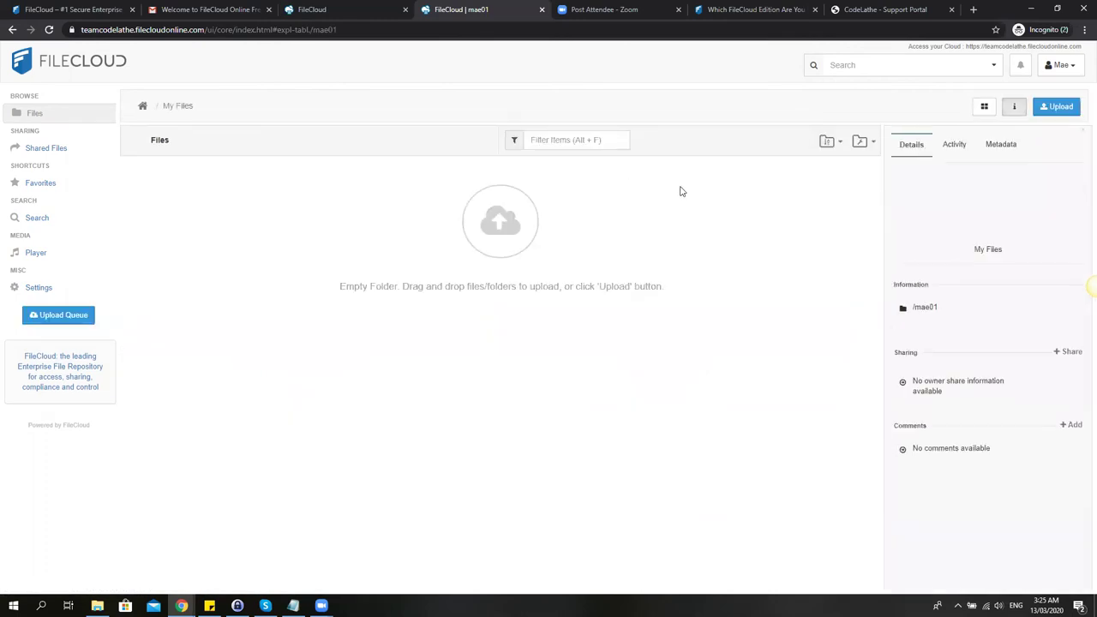
click(144, 106)
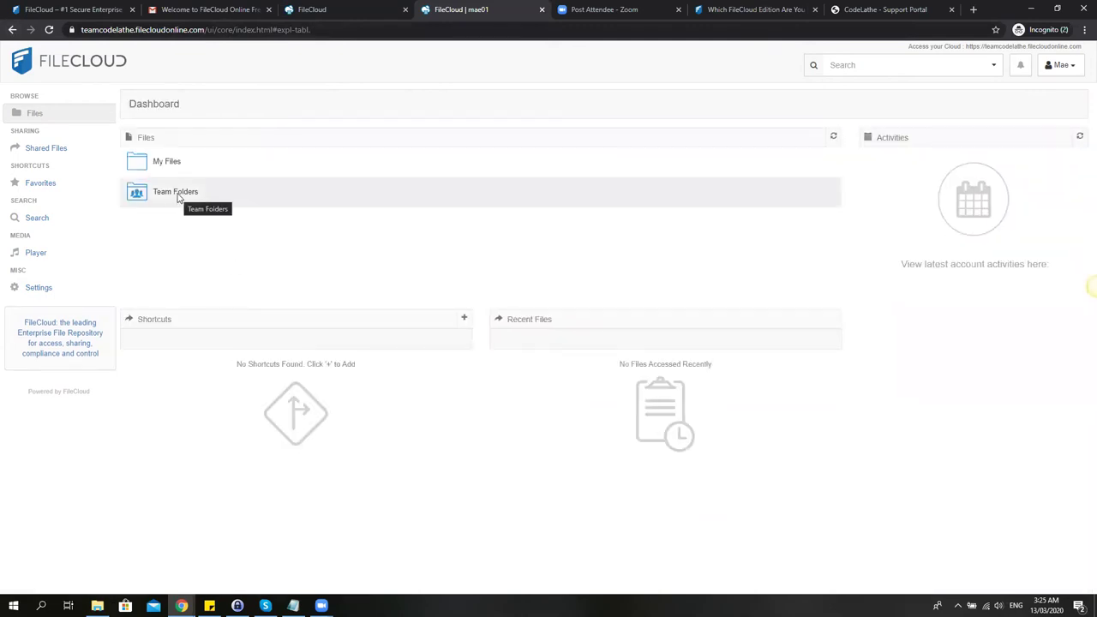
Open Team Folders > HR and select test1.xlsx.
click(178, 193)
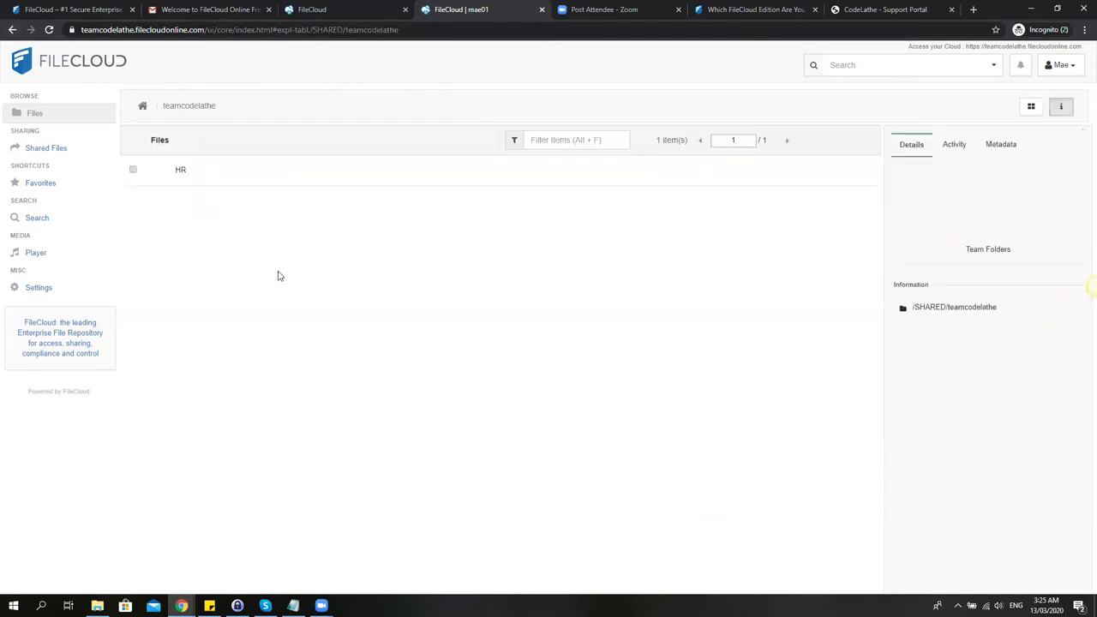
click(196, 170)
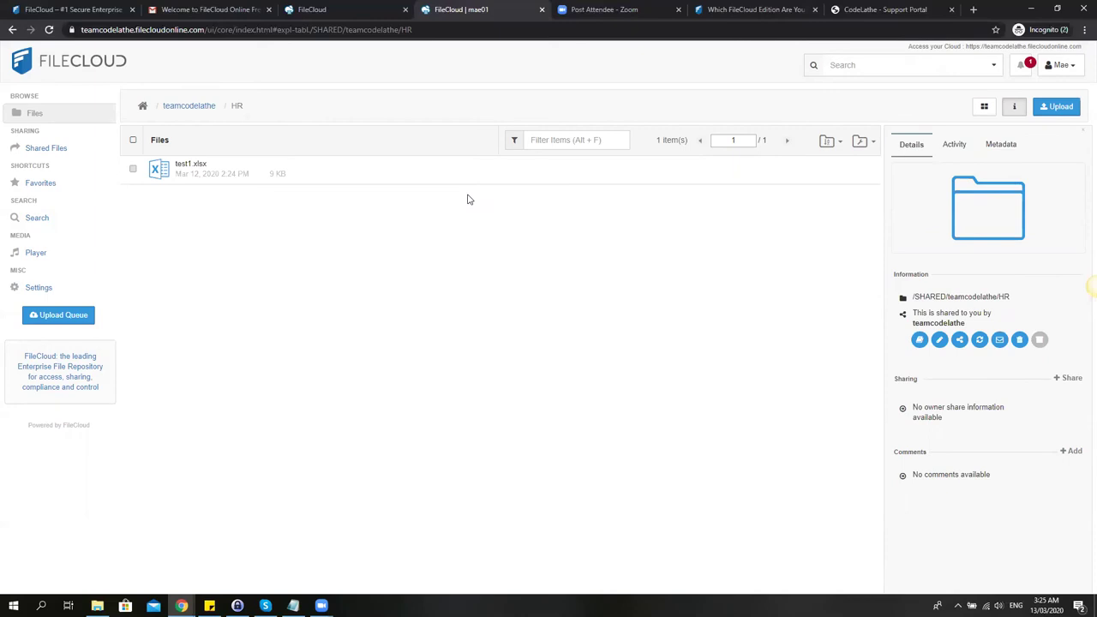
click(134, 172)
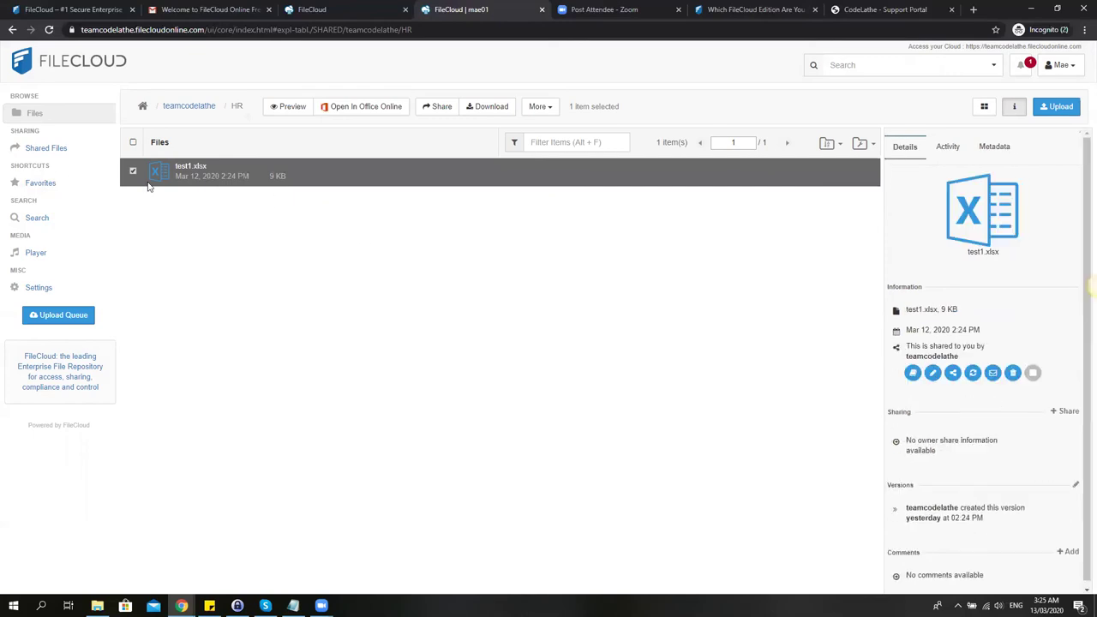
Create a share link for test1.xlsx and set it to Allow Selected Users/Groups.
click(438, 107)
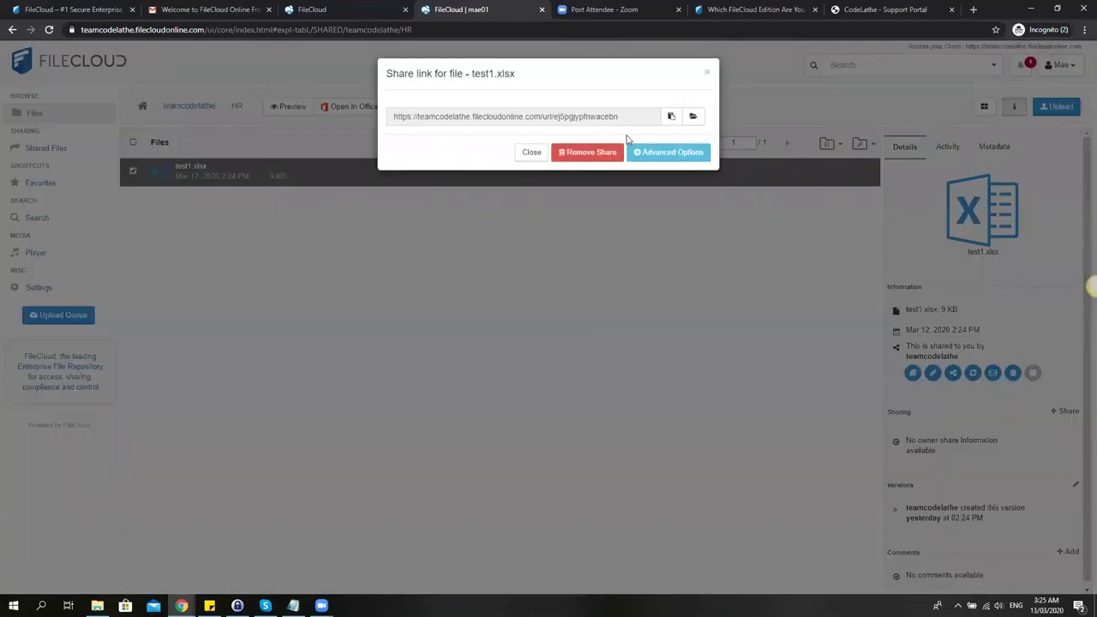
drag(621, 117, 324, 109)
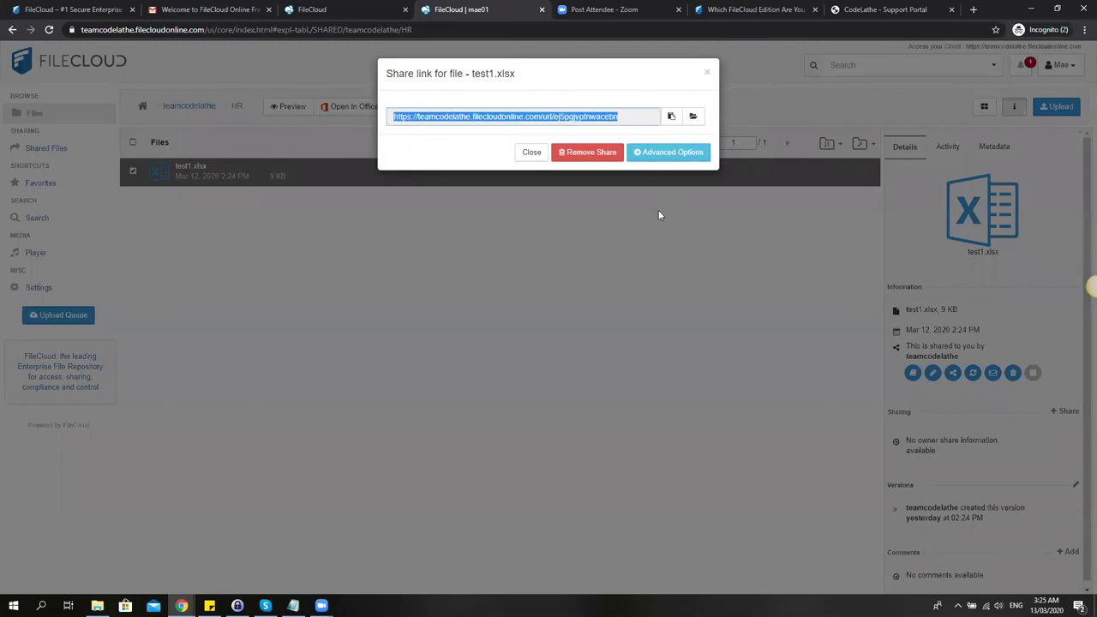
click(661, 156)
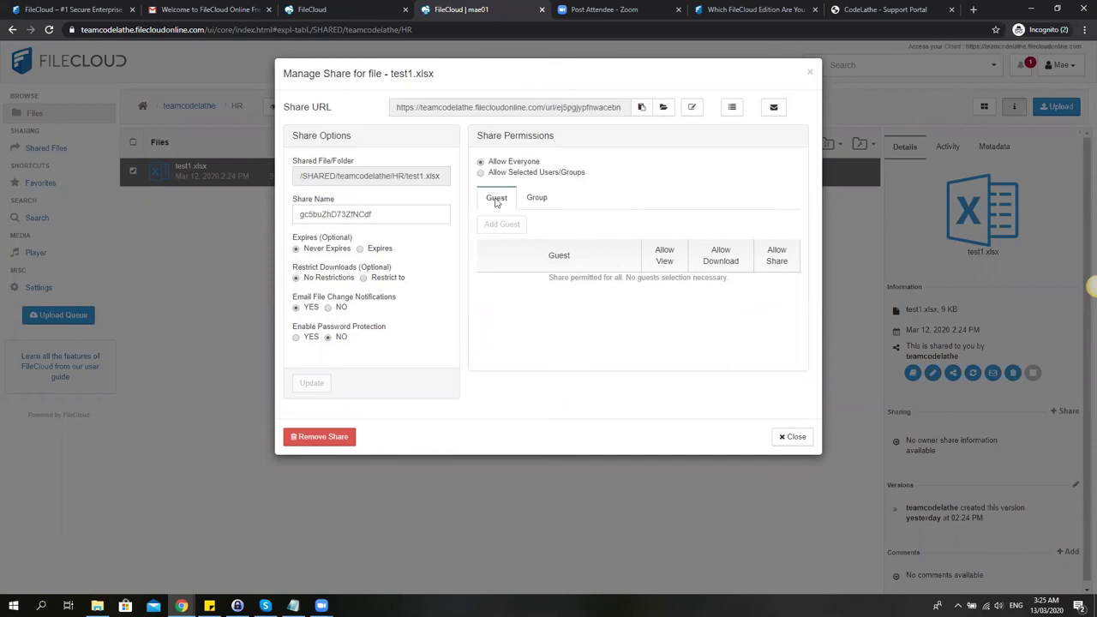
click(481, 173)
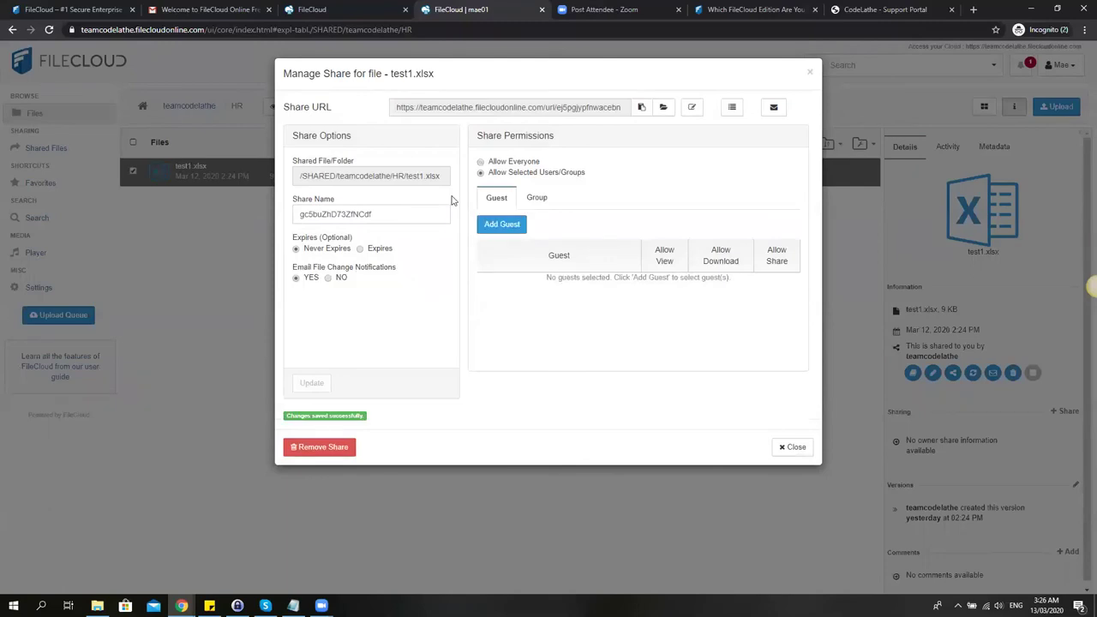
Add the user as a guest on the test1.xlsx share without a notification email, then close.
click(503, 226)
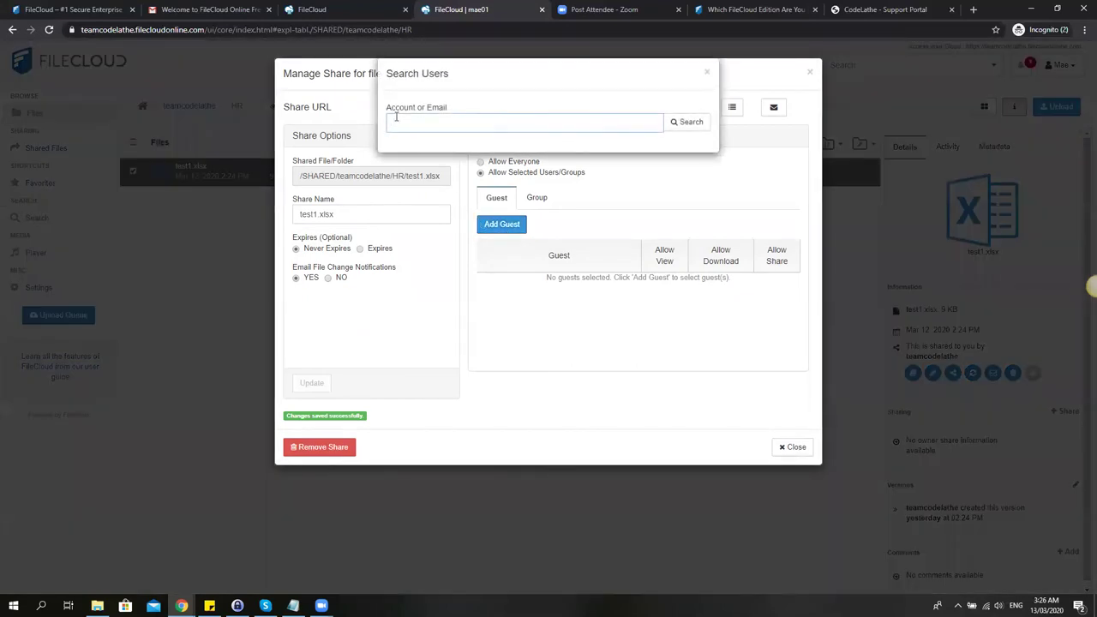
text(john)
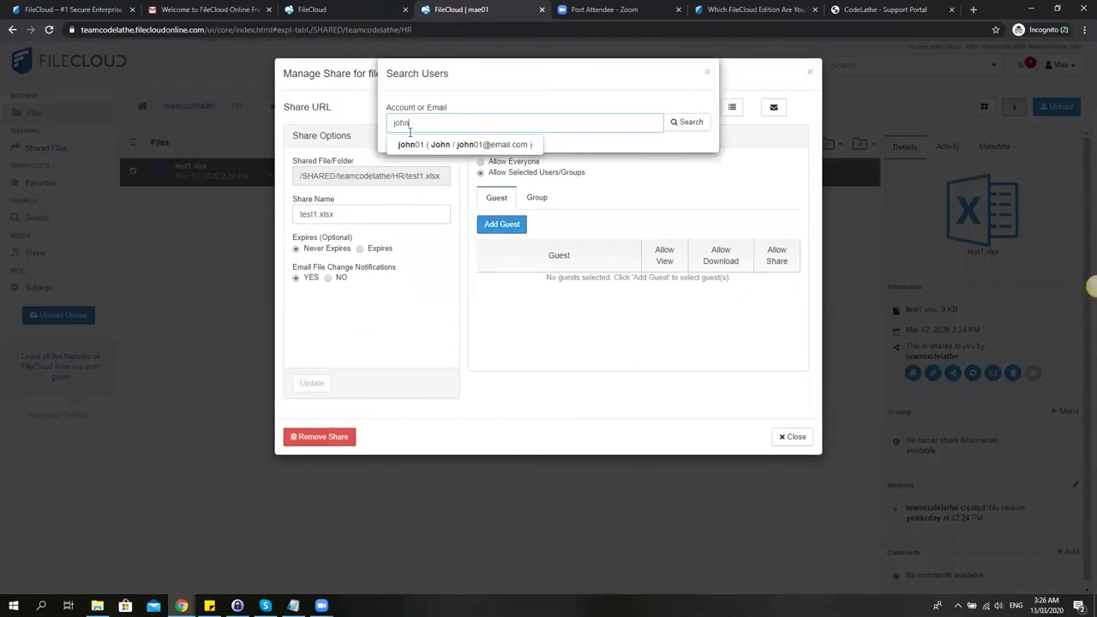
click(417, 144)
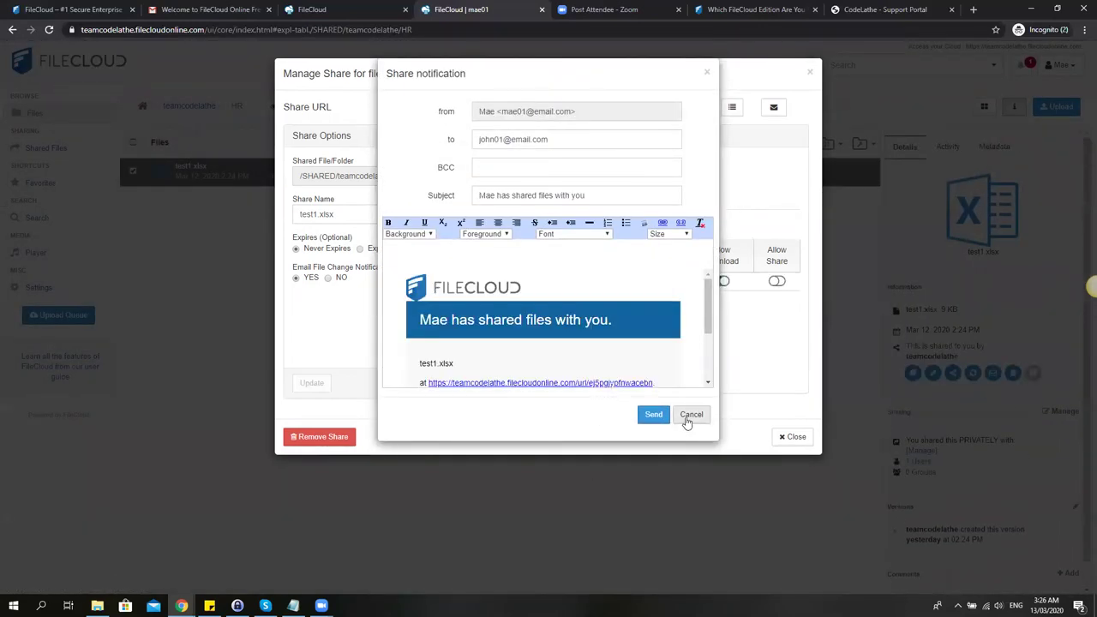
click(689, 417)
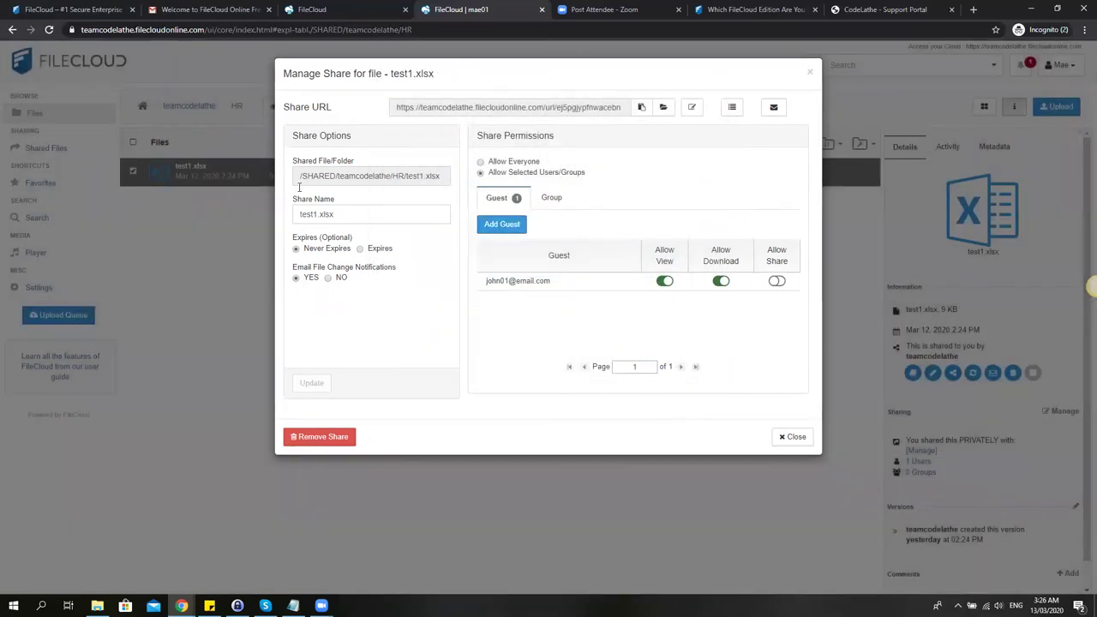
click(549, 199)
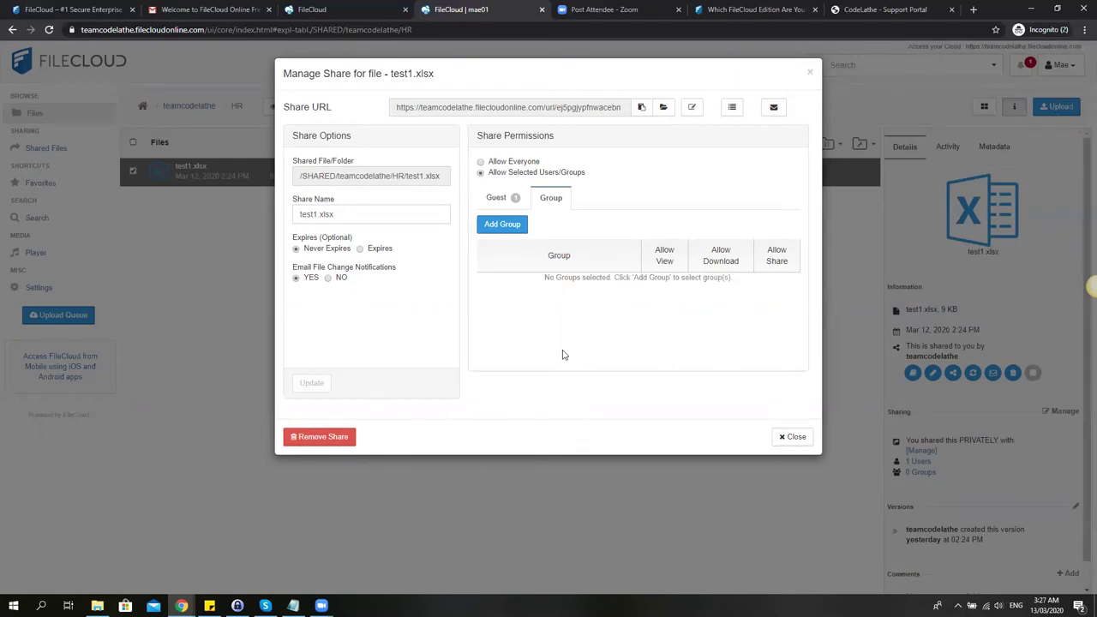
click(792, 439)
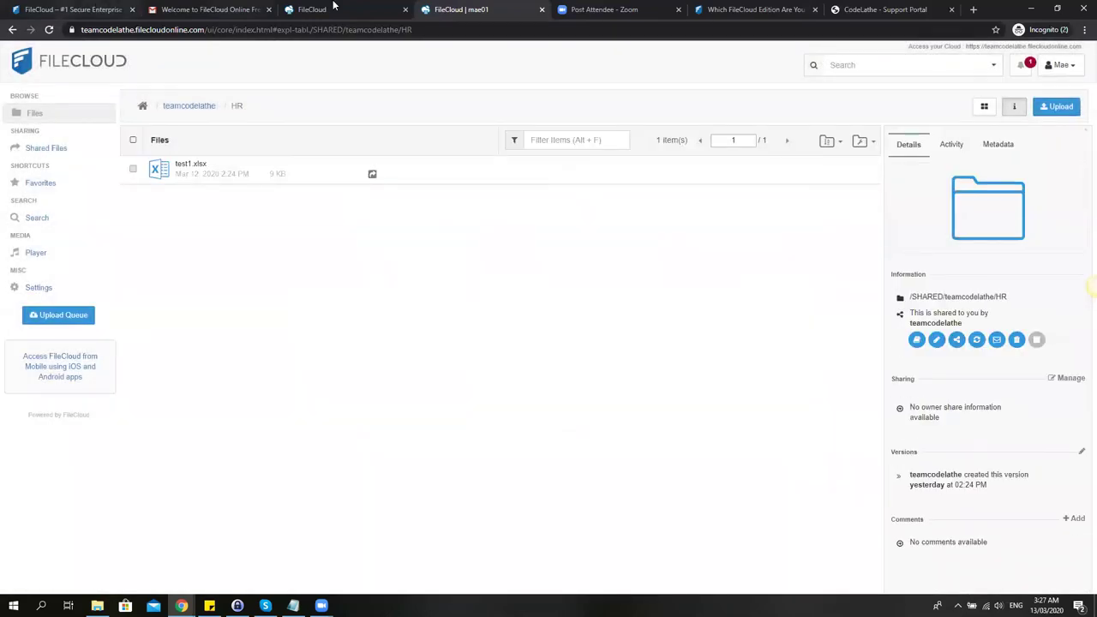
Highlight the getfilecloud.com/supportdocs address and scroll the 'Which FileCloud Edition Are You Using?' page.
click(724, 10)
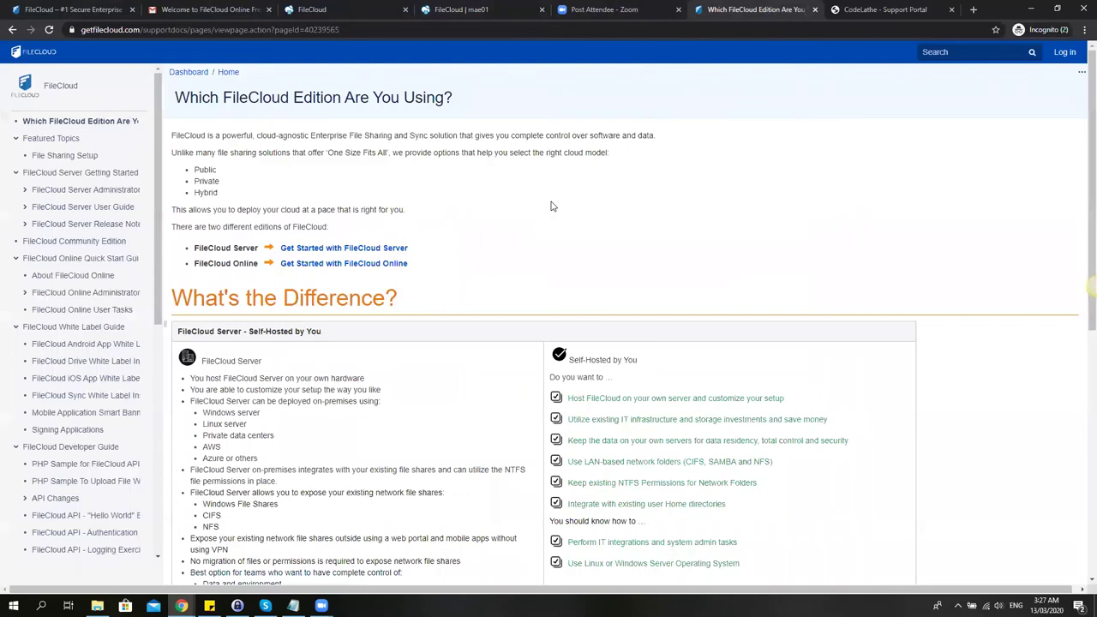
click(124, 31)
click(185, 32)
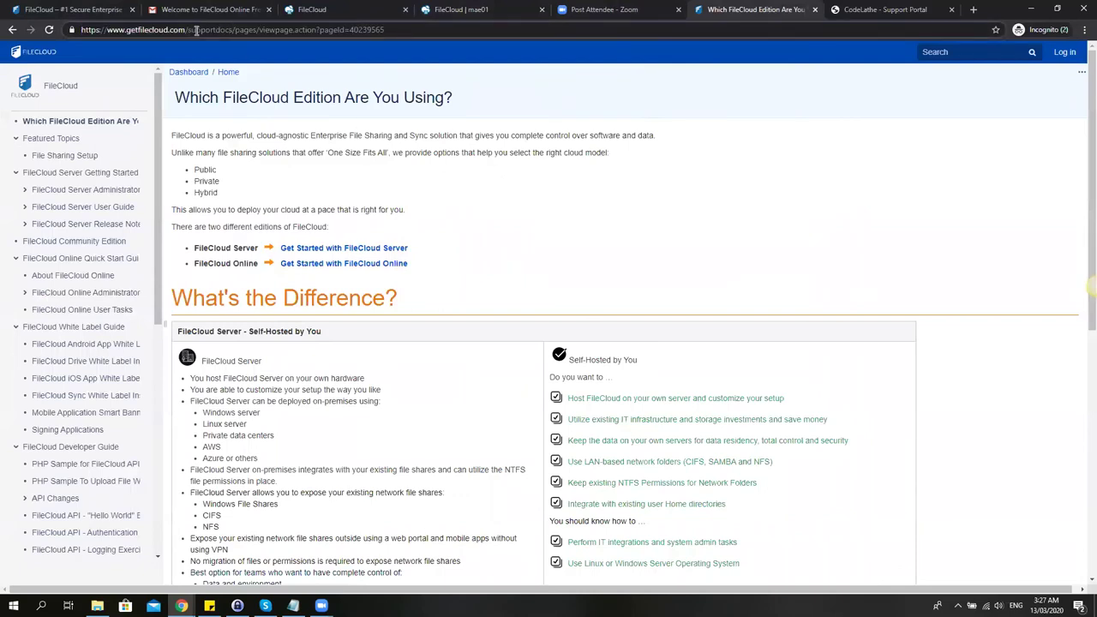
drag(232, 29, 73, 21)
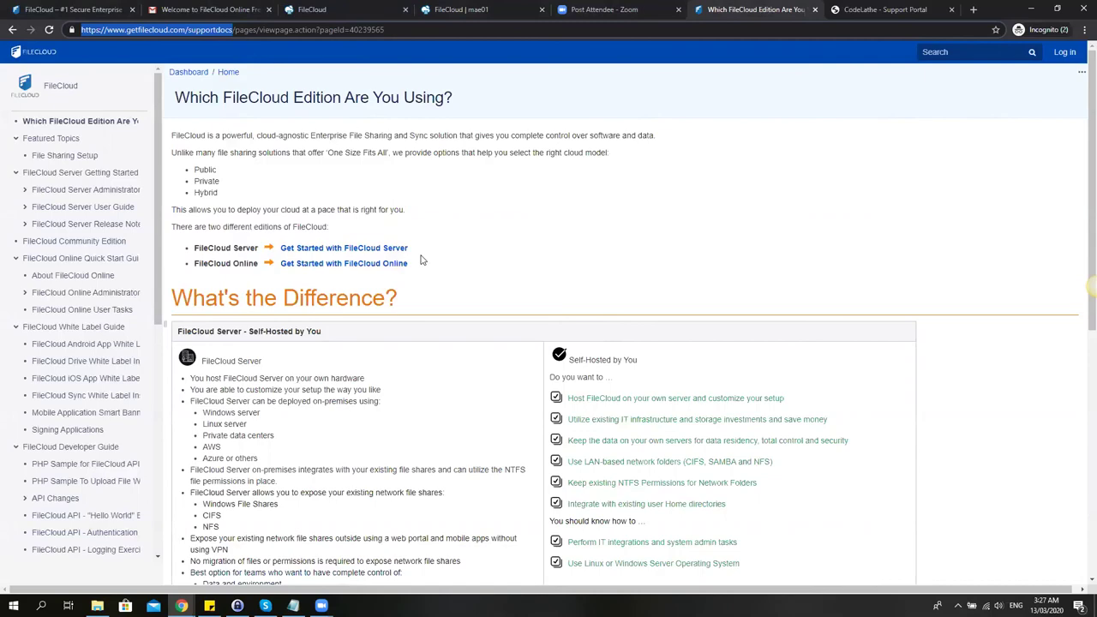
scroll(421, 260, down, 3)
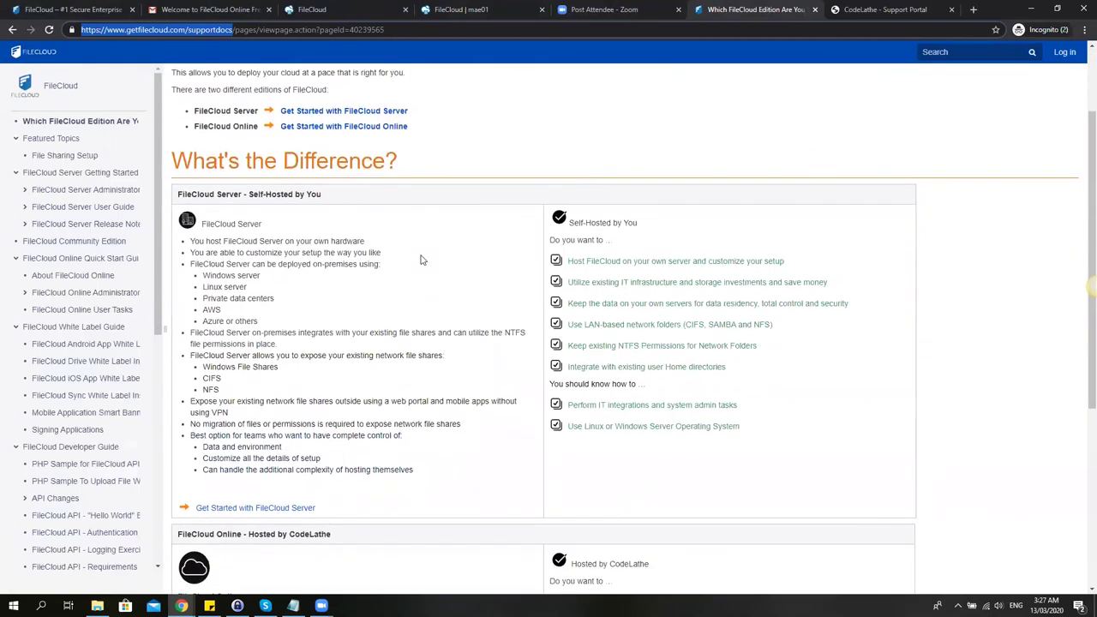
scroll(420, 260, down, 3)
scroll(446, 291, up, 5)
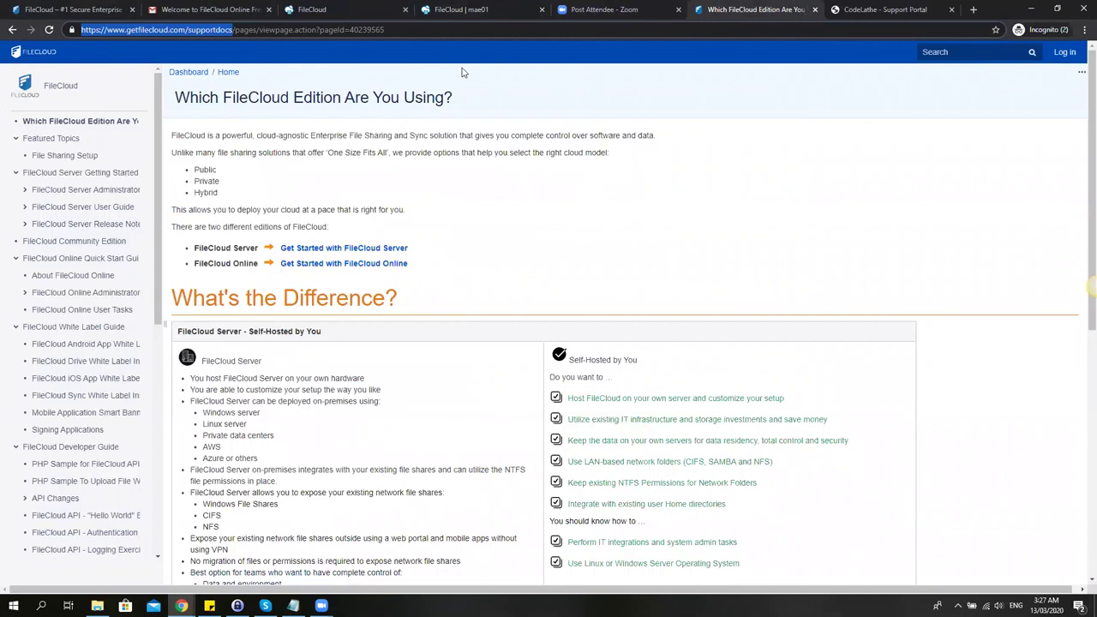
View the CodeLathe Support Portal and highlight its help.codelathe.com address.
click(883, 10)
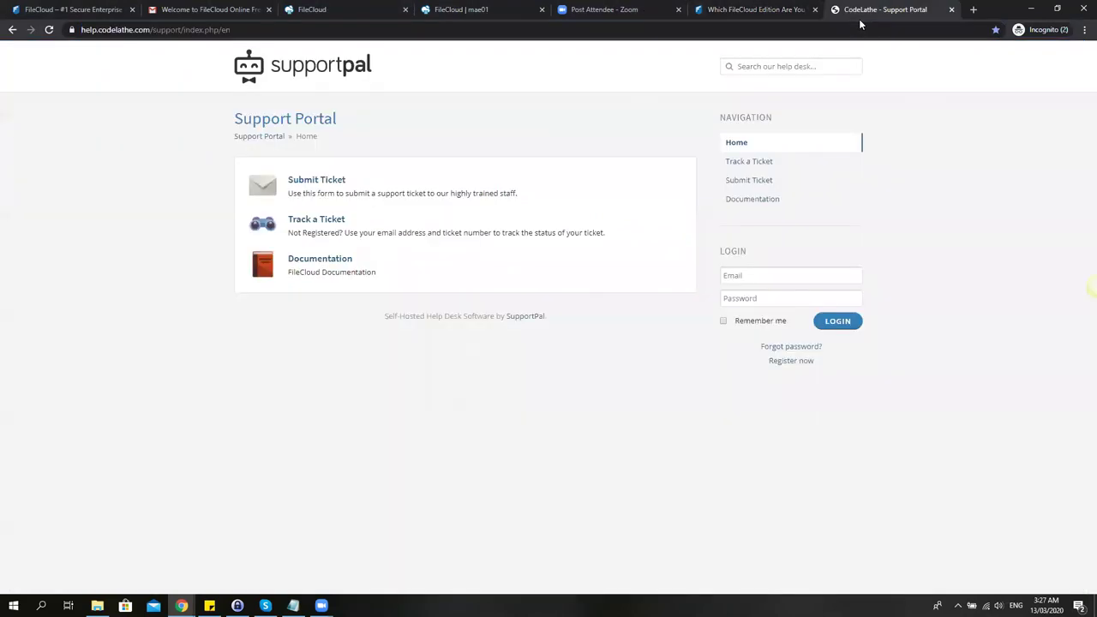
click(154, 31)
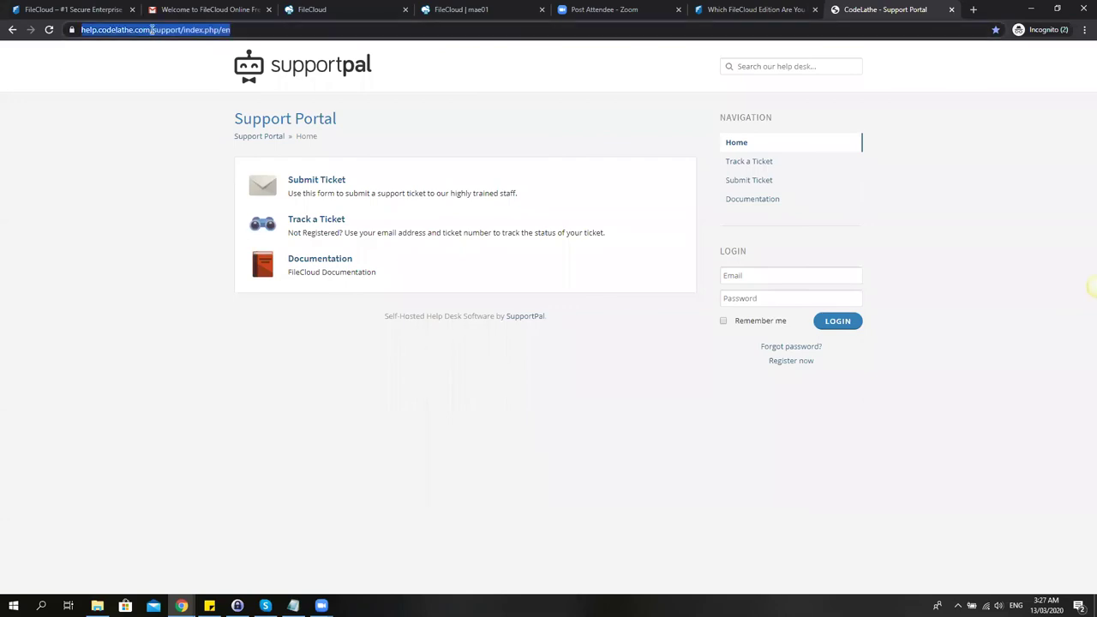
click(174, 30)
drag(175, 30, 78, 32)
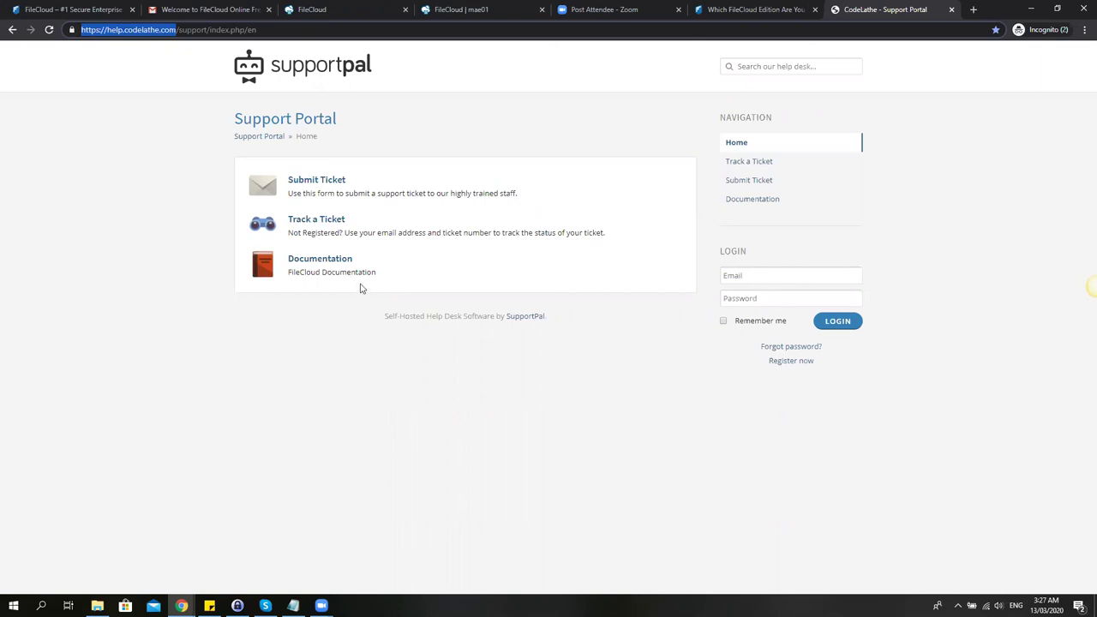
click(94, 9)
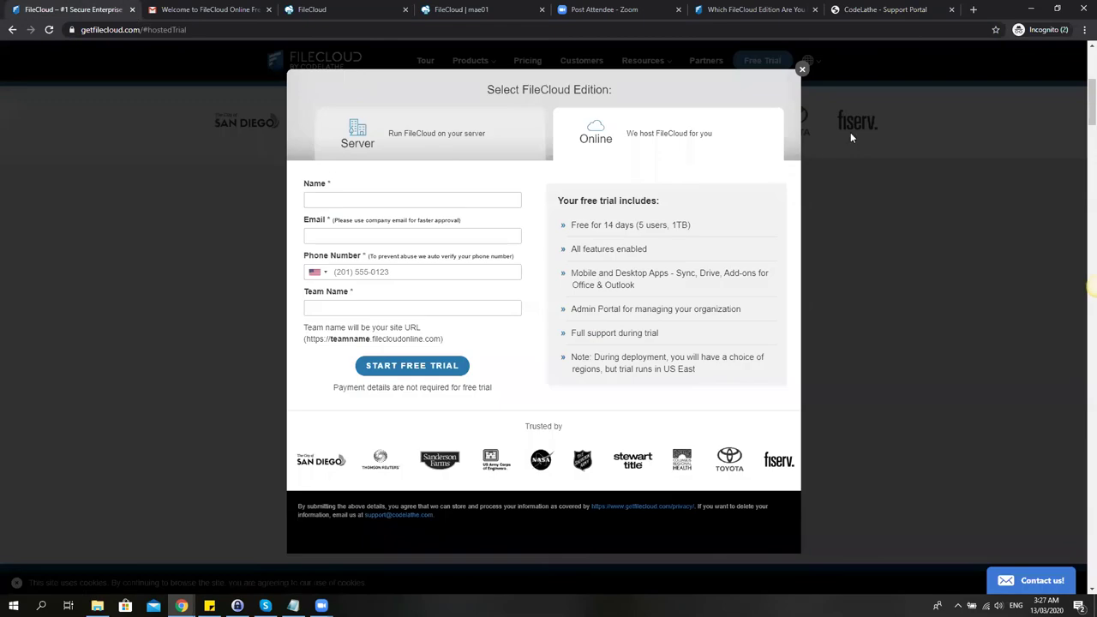
Dismiss the edition popup, browse Resources > Webinars, then move on to Tutorial Videos.
click(795, 73)
mouse_move(625, 74)
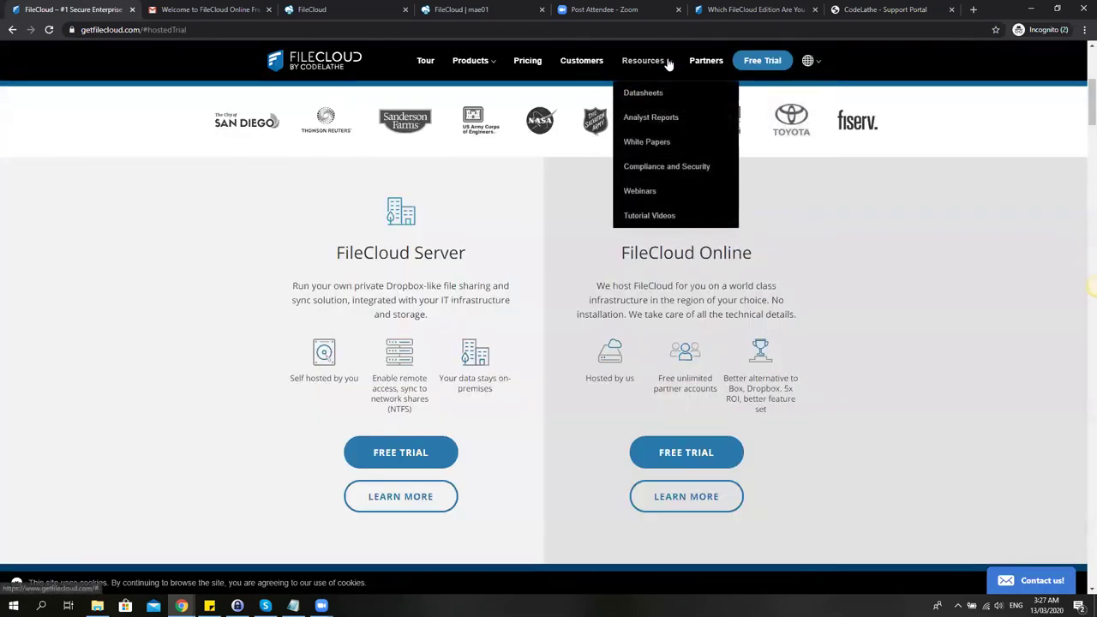
click(647, 190)
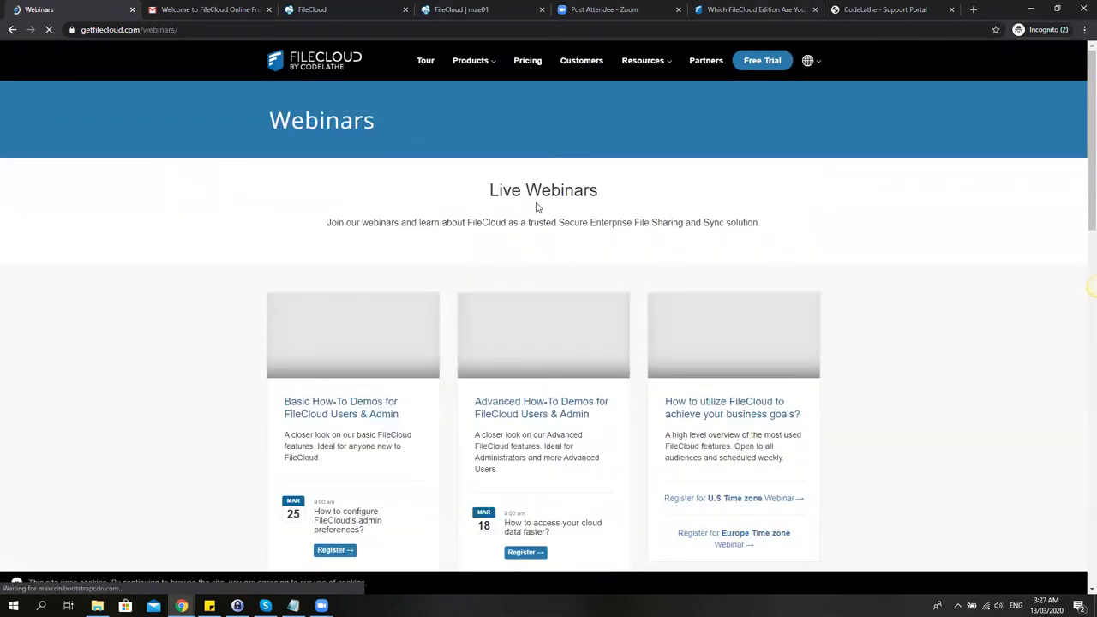
scroll(536, 204, down, 3)
scroll(536, 205, down, 1)
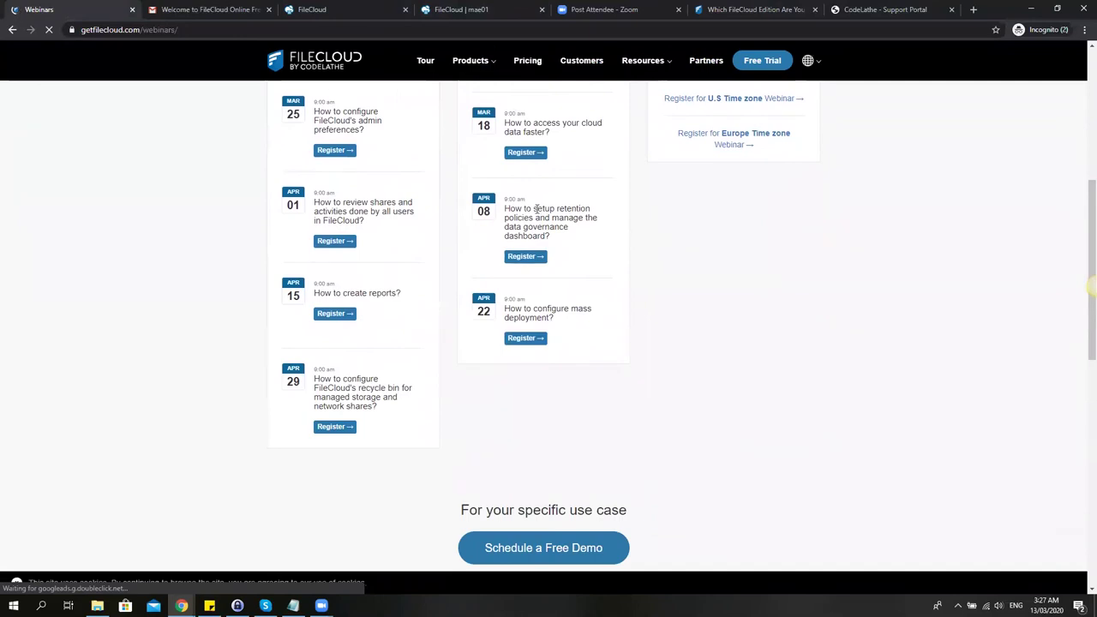
scroll(536, 210, up, 2)
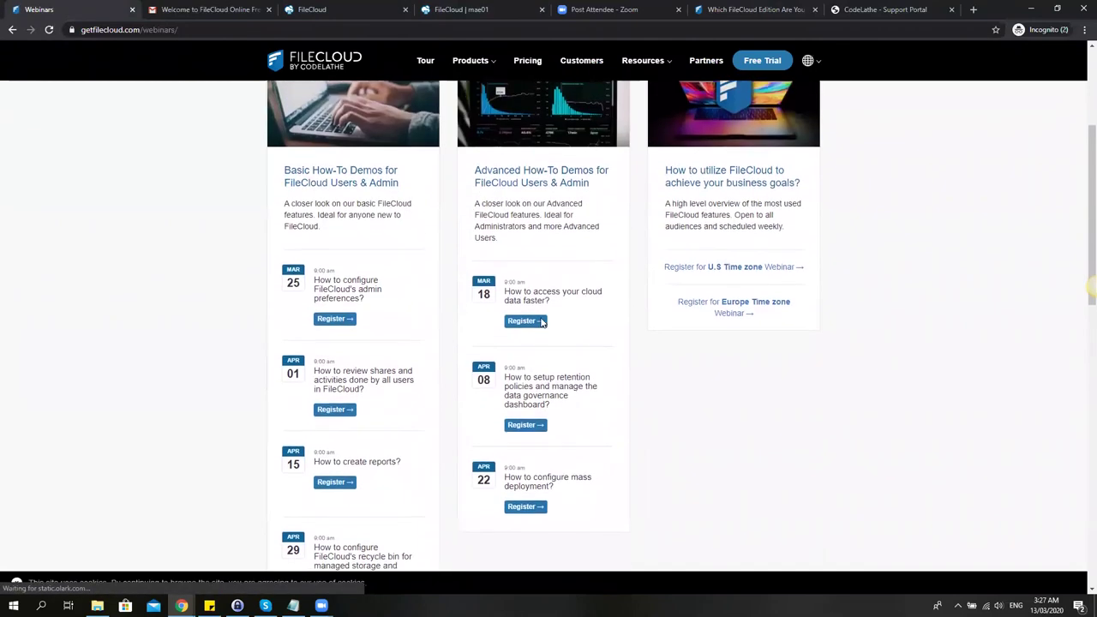
mouse_move(666, 64)
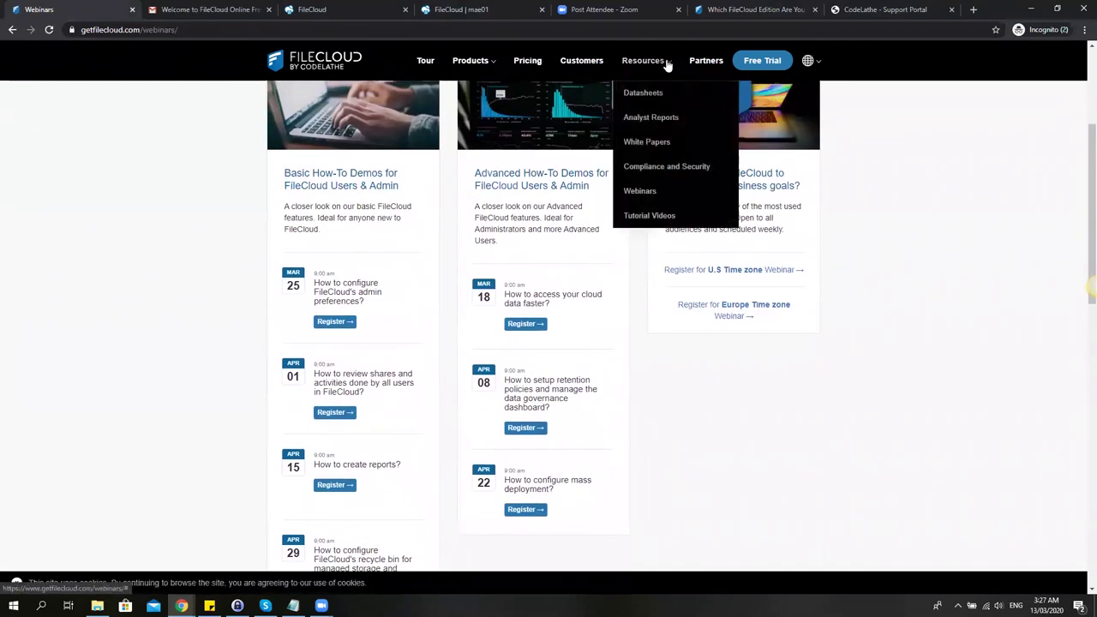
click(662, 219)
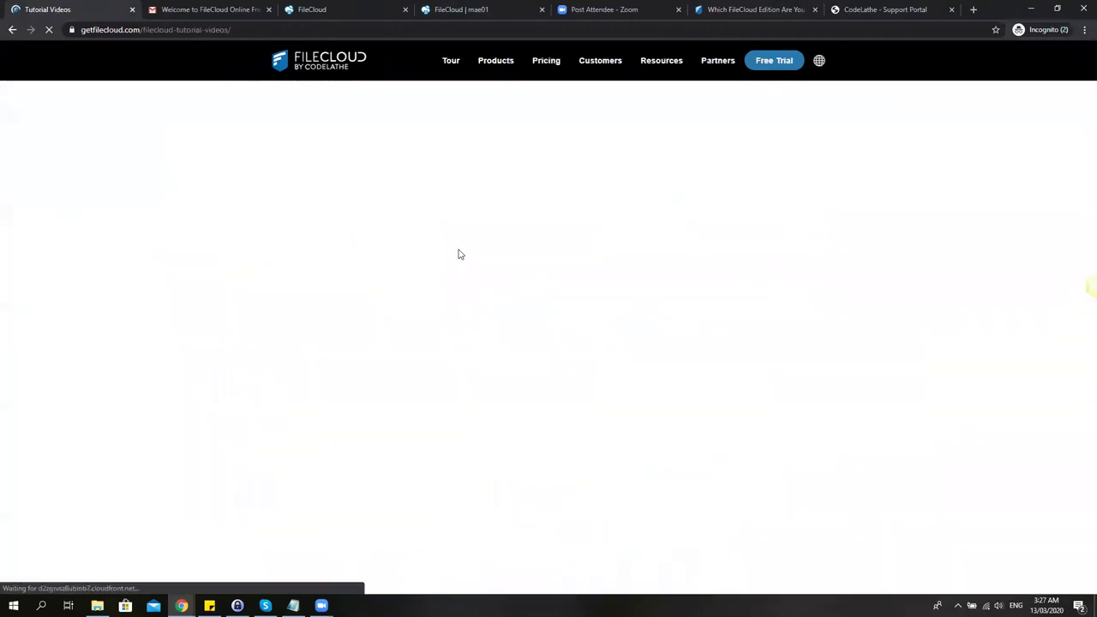
Scroll through the Tutorial Videos grid from Product Overview down to the protecting sensitive data videos.
scroll(459, 248, down, 1)
scroll(515, 275, down, 1)
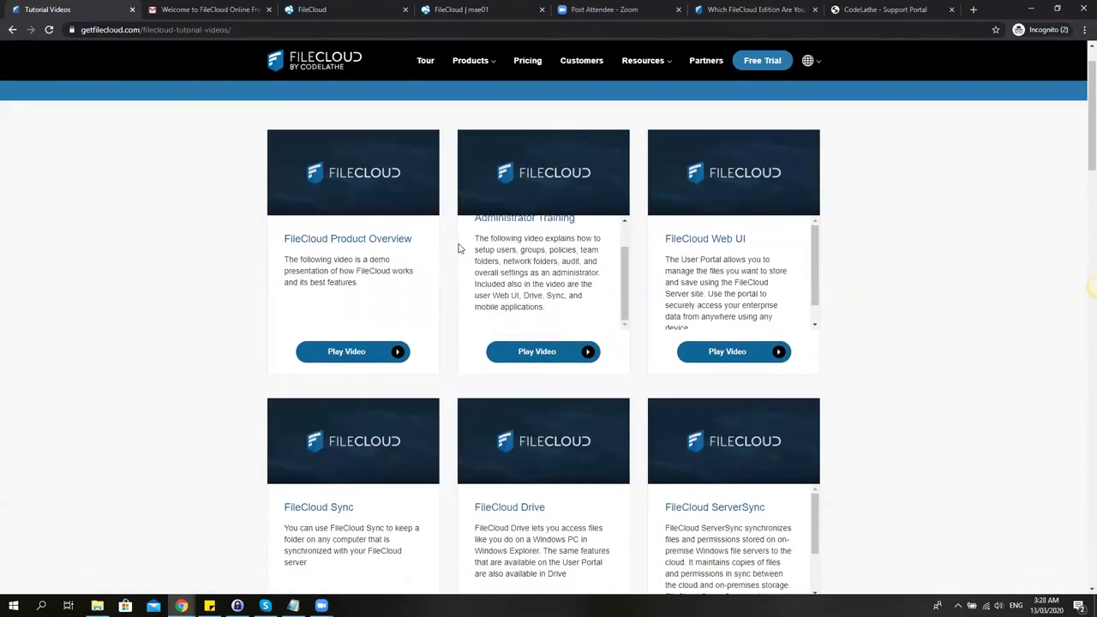
scroll(845, 296, down, 5)
scroll(846, 293, down, 7)
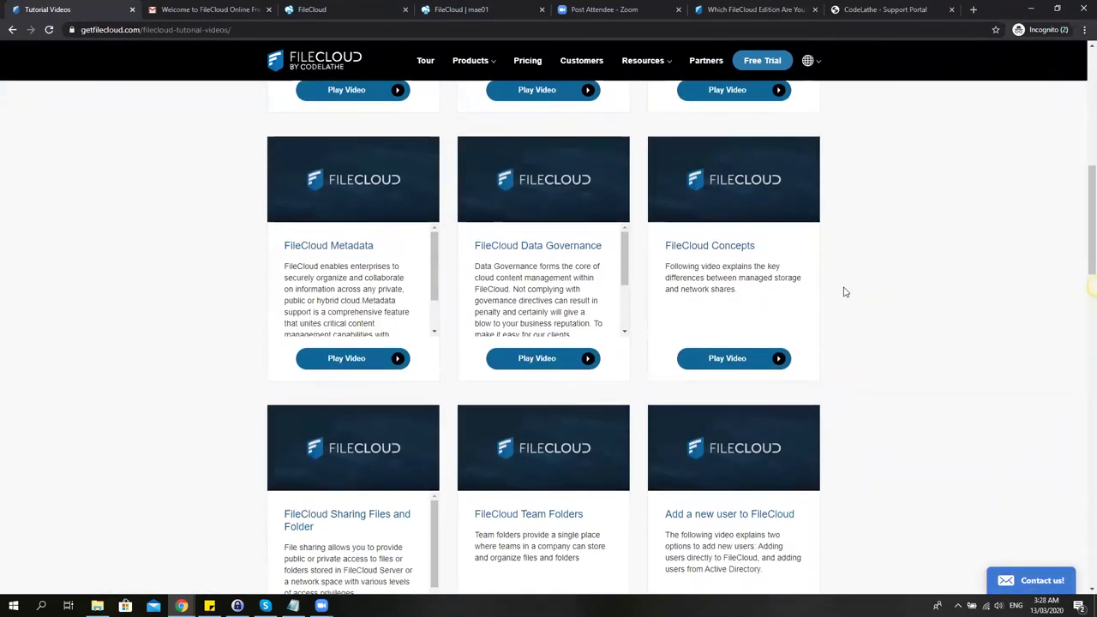
scroll(846, 293, down, 6)
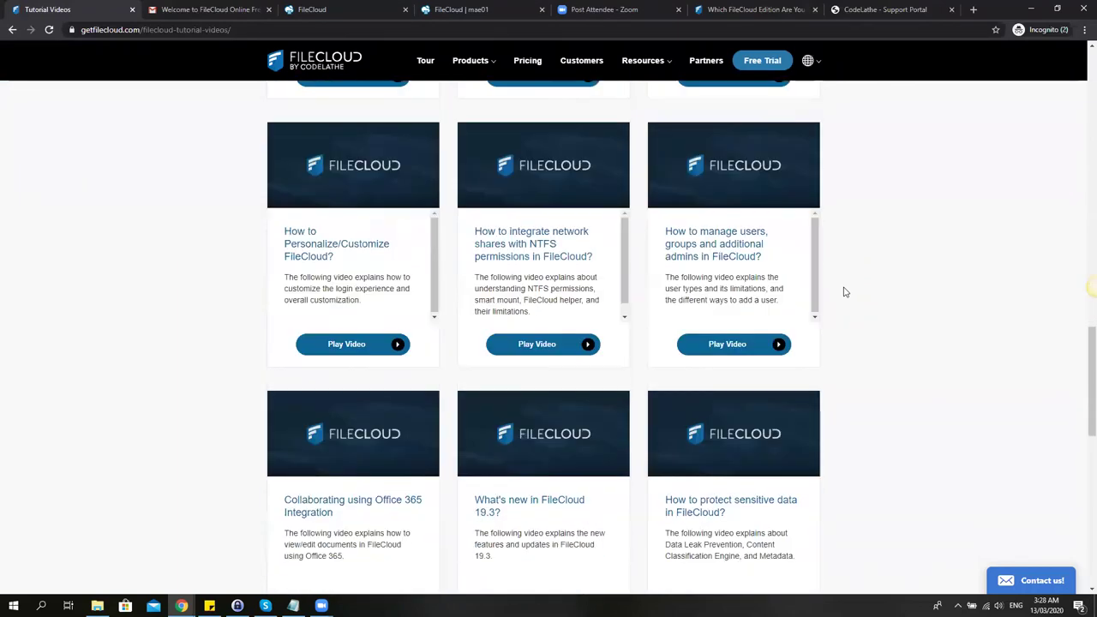
scroll(845, 292, down, 1)
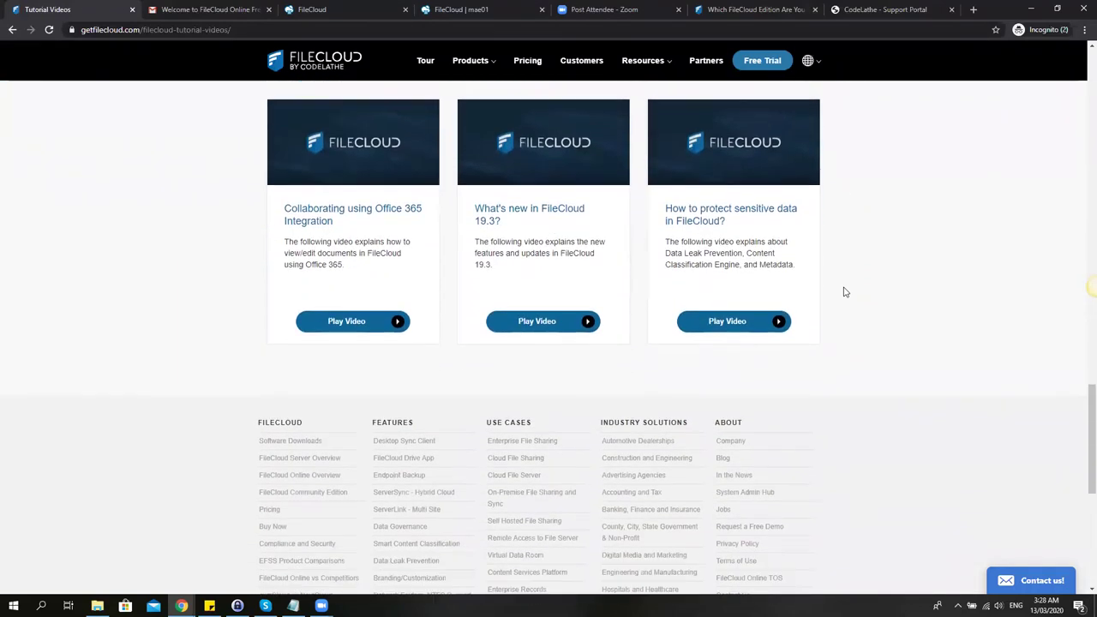
scroll(846, 293, up, 5)
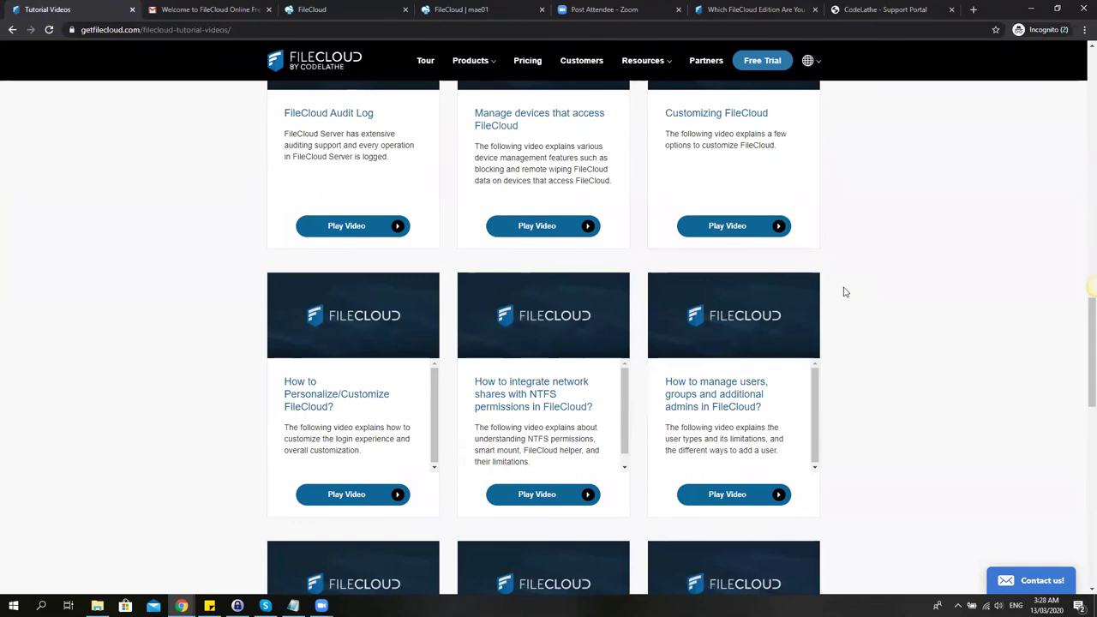